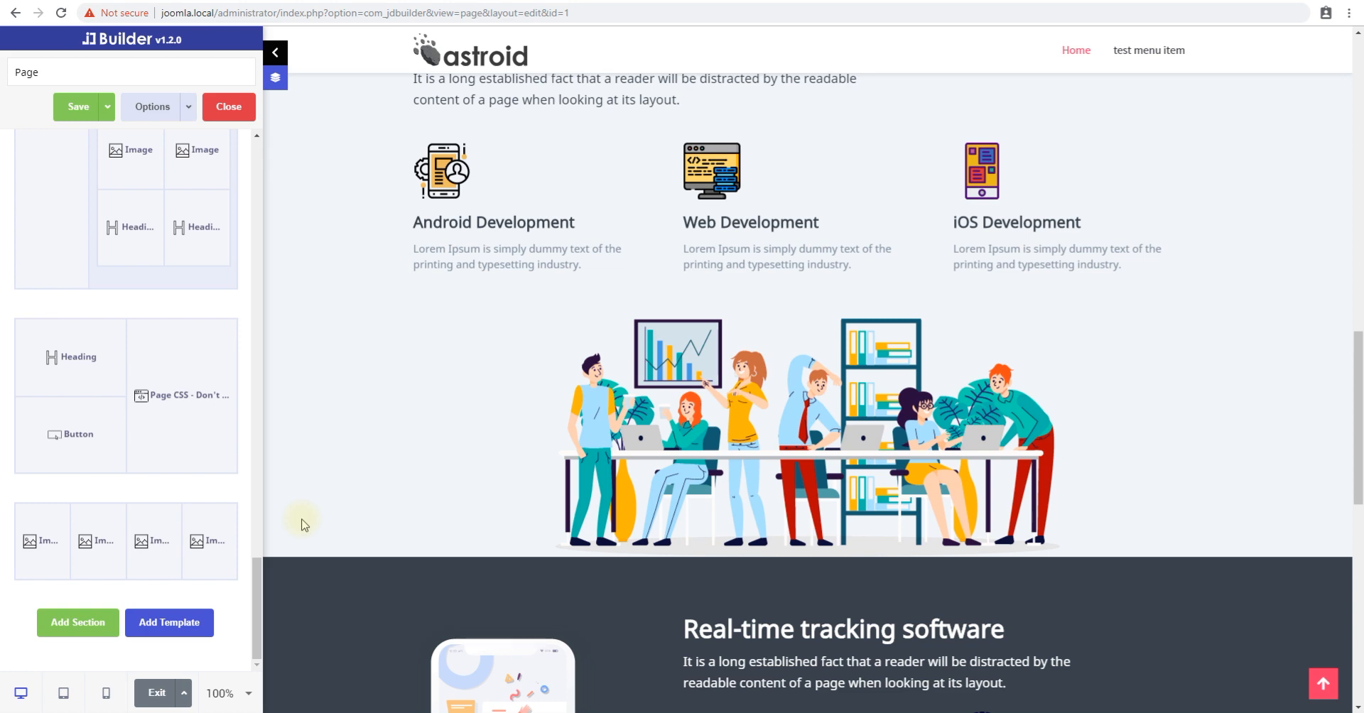
Step: Add a Countdown element to the column beside the "Get your team smart tools & better support" heading
scroll(383, 403, "up", 9)
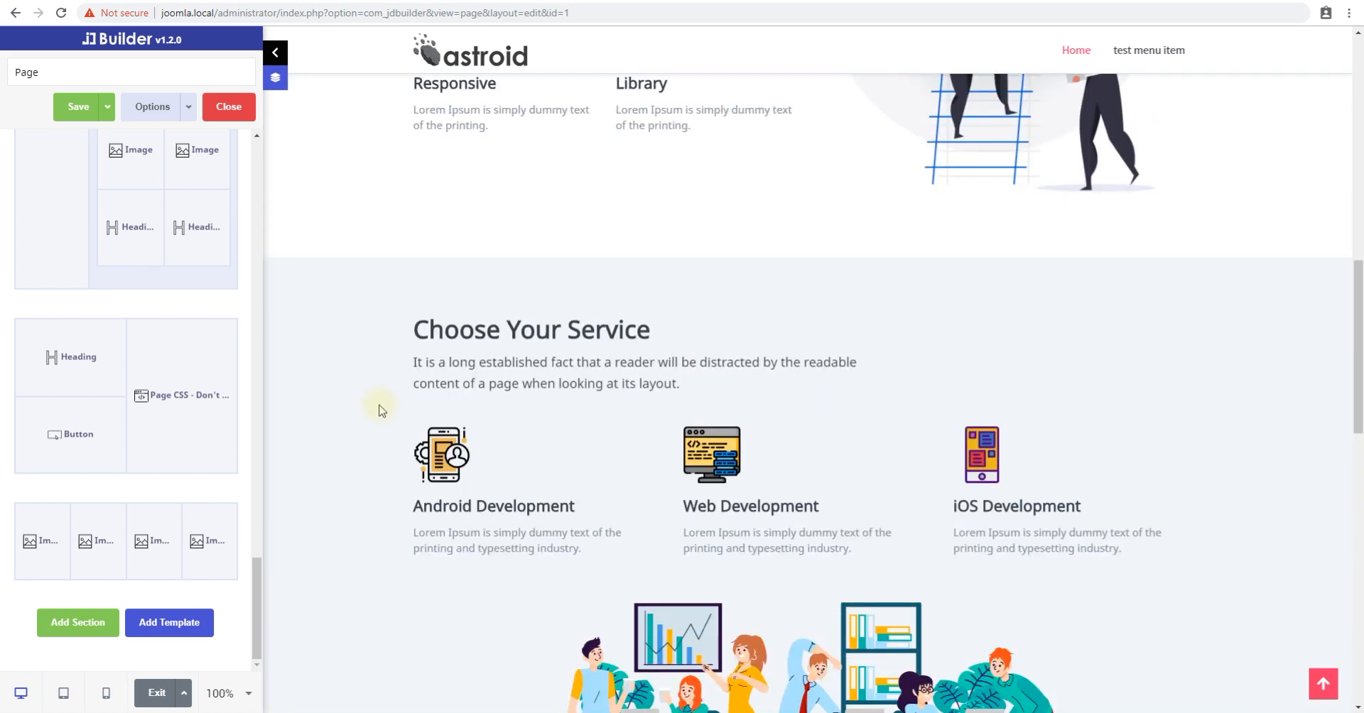
scroll(1349, 227, "up", 6)
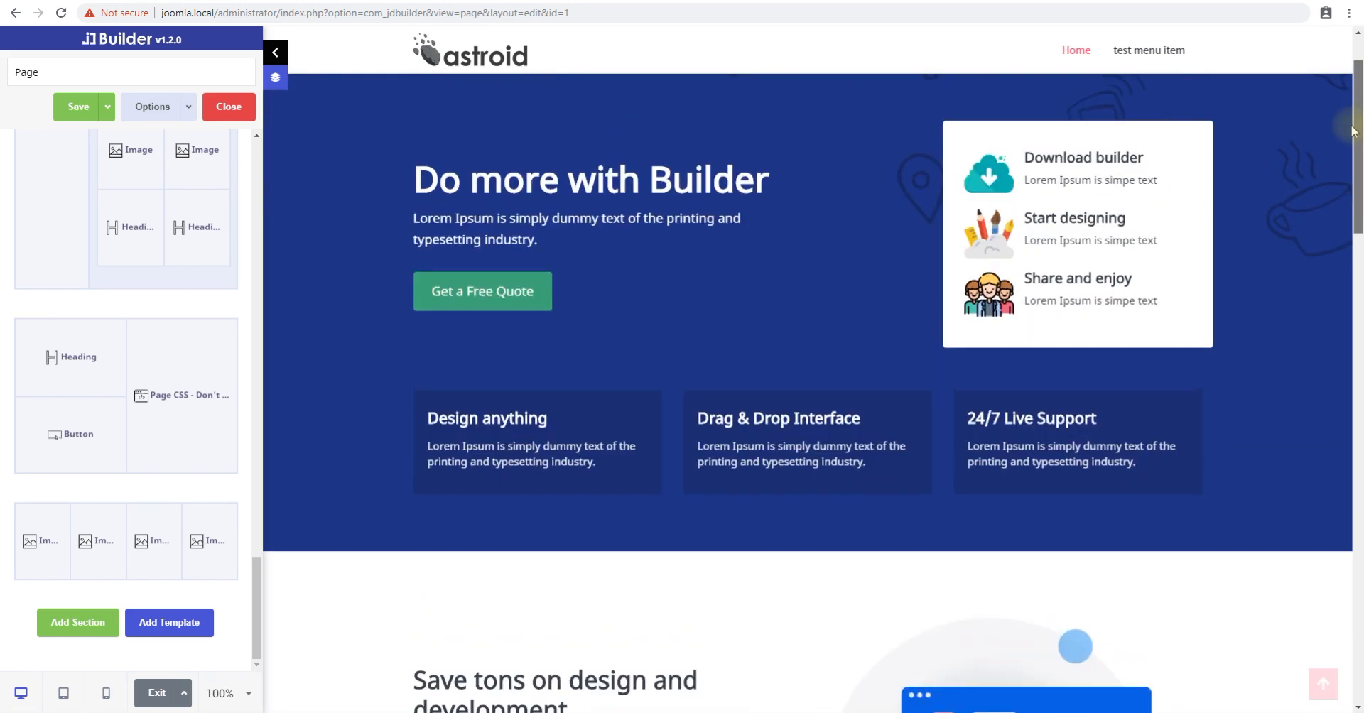
scroll(1345, 216, "down", 4)
left_click_drag(1344, 217, 1359, 639)
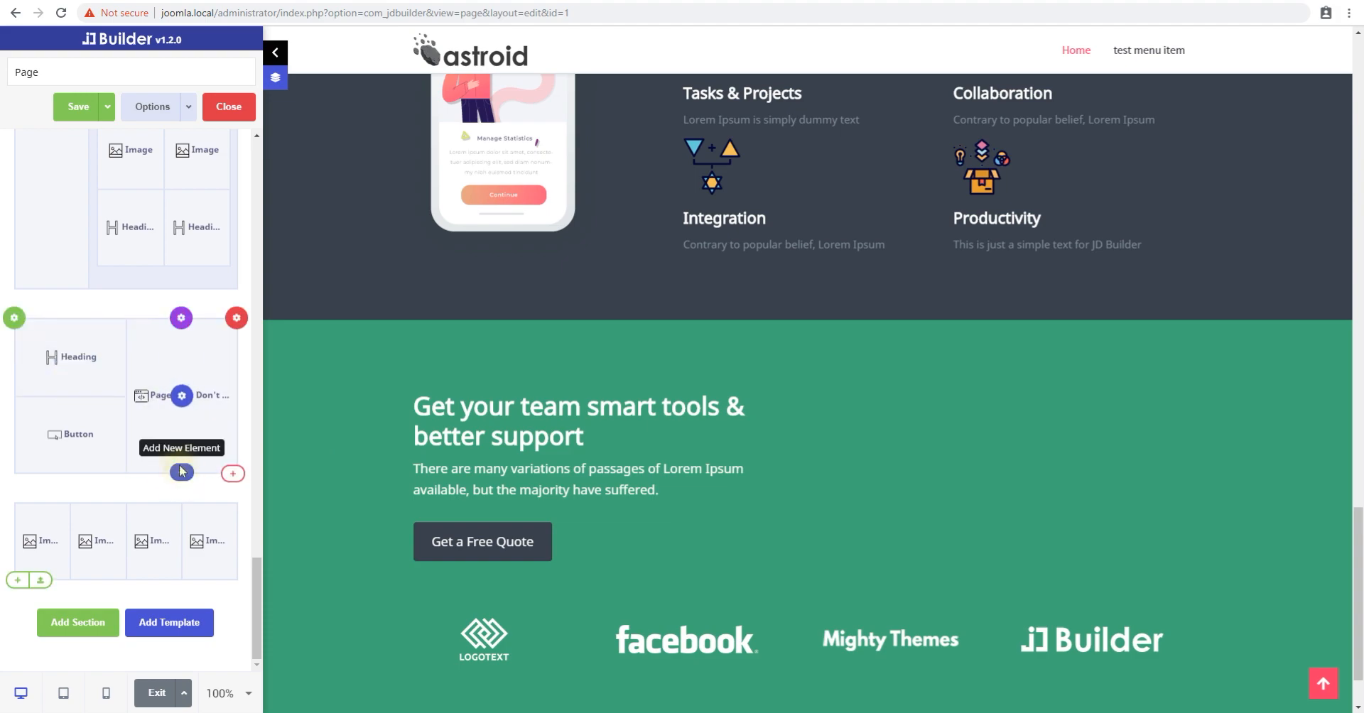
left_click(182, 474)
left_click(817, 218)
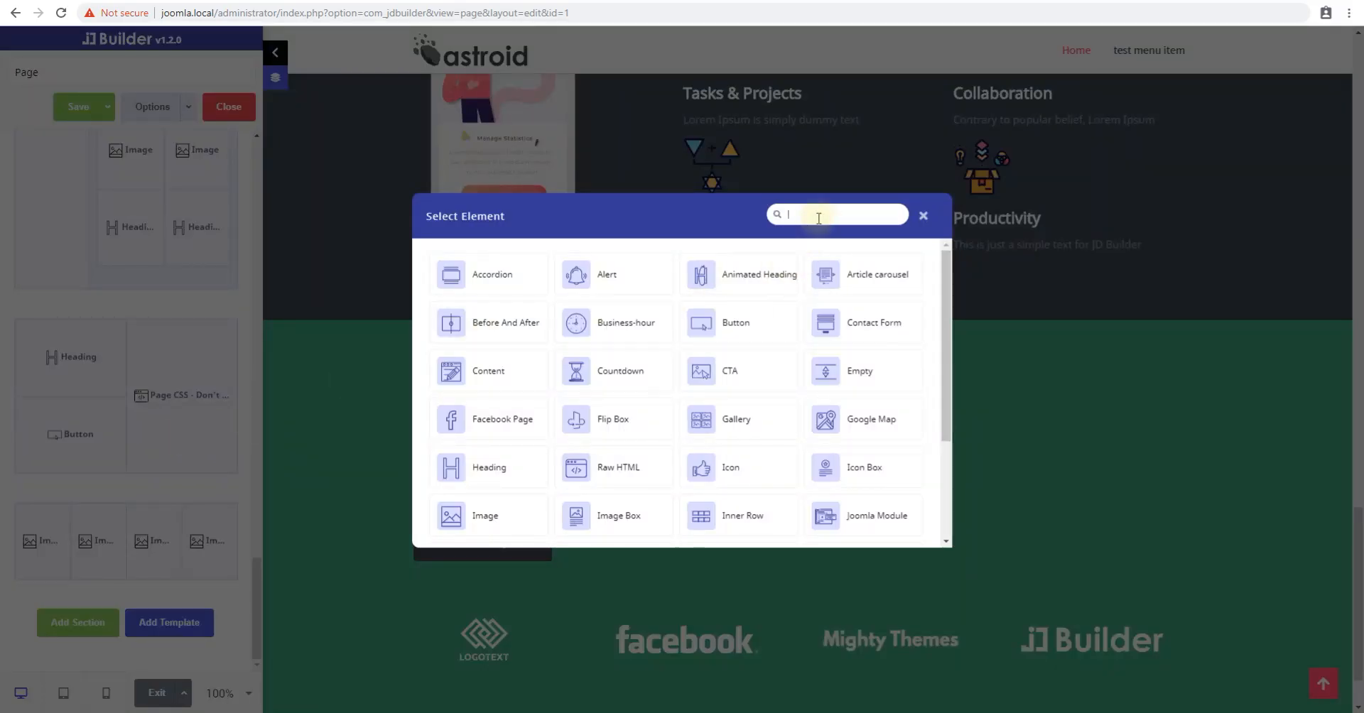
type("count")
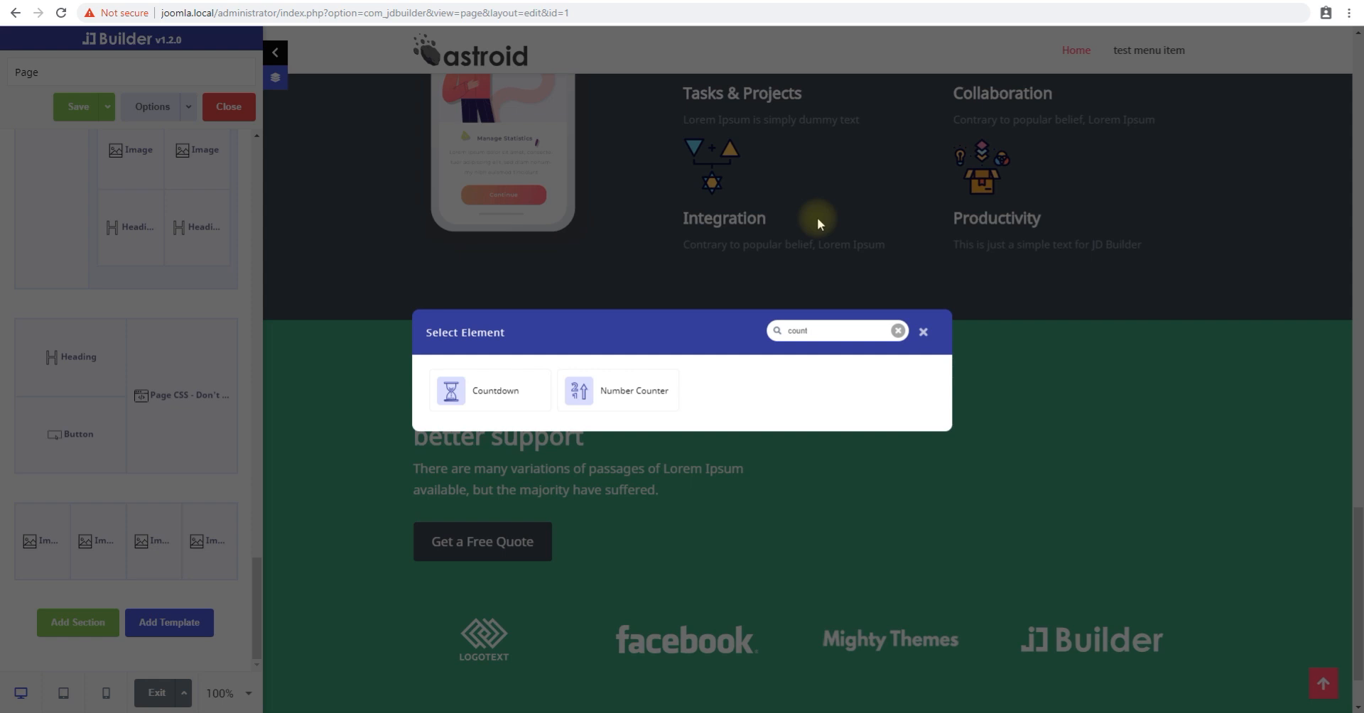
left_click(452, 391)
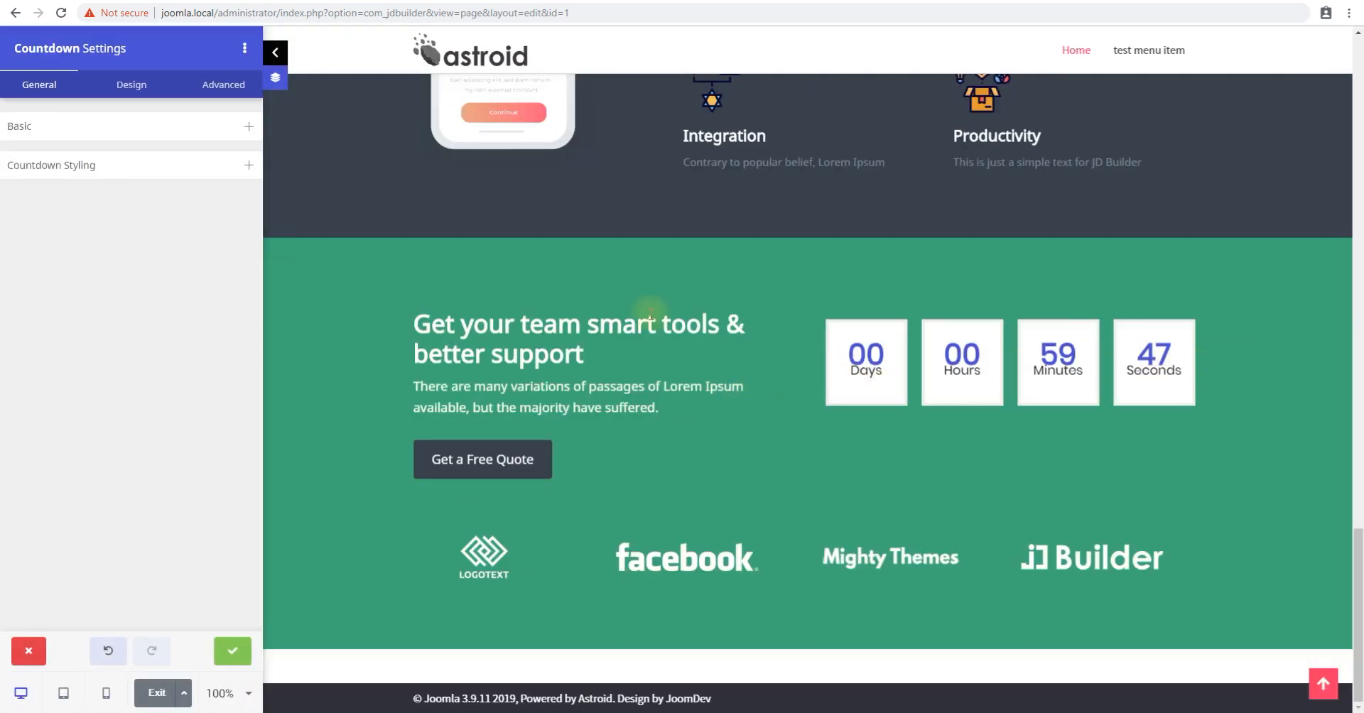
Step: Set the countdown's due date to November 30, 2019 in its basic settings
left_click(149, 125)
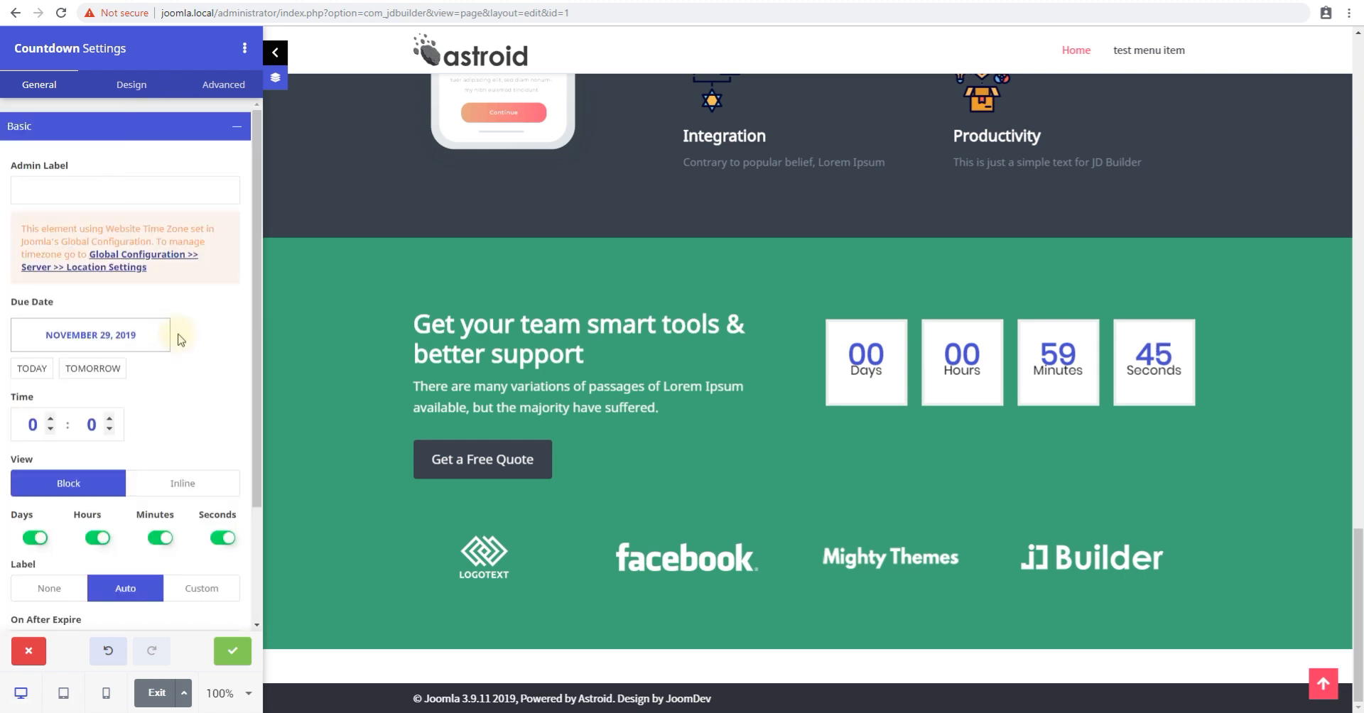
scroll(170, 337, "down", 1)
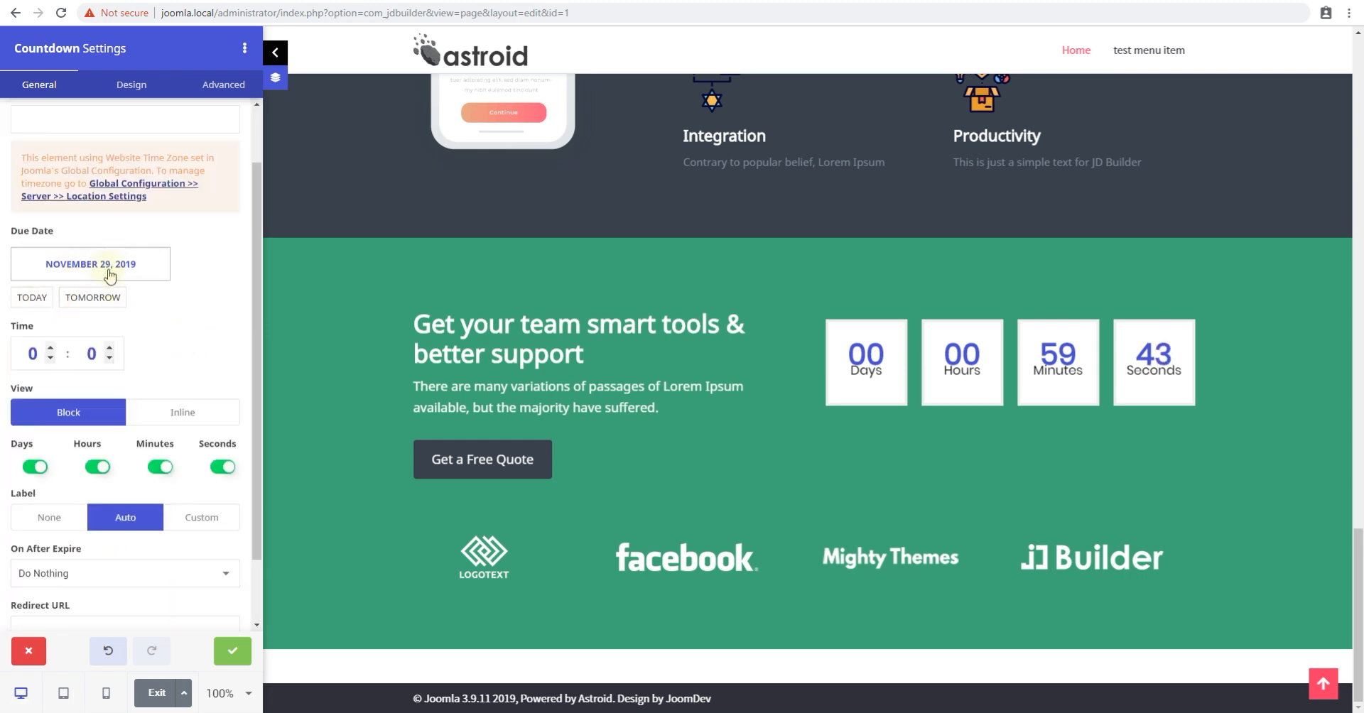
scroll(162, 263, "up", 1)
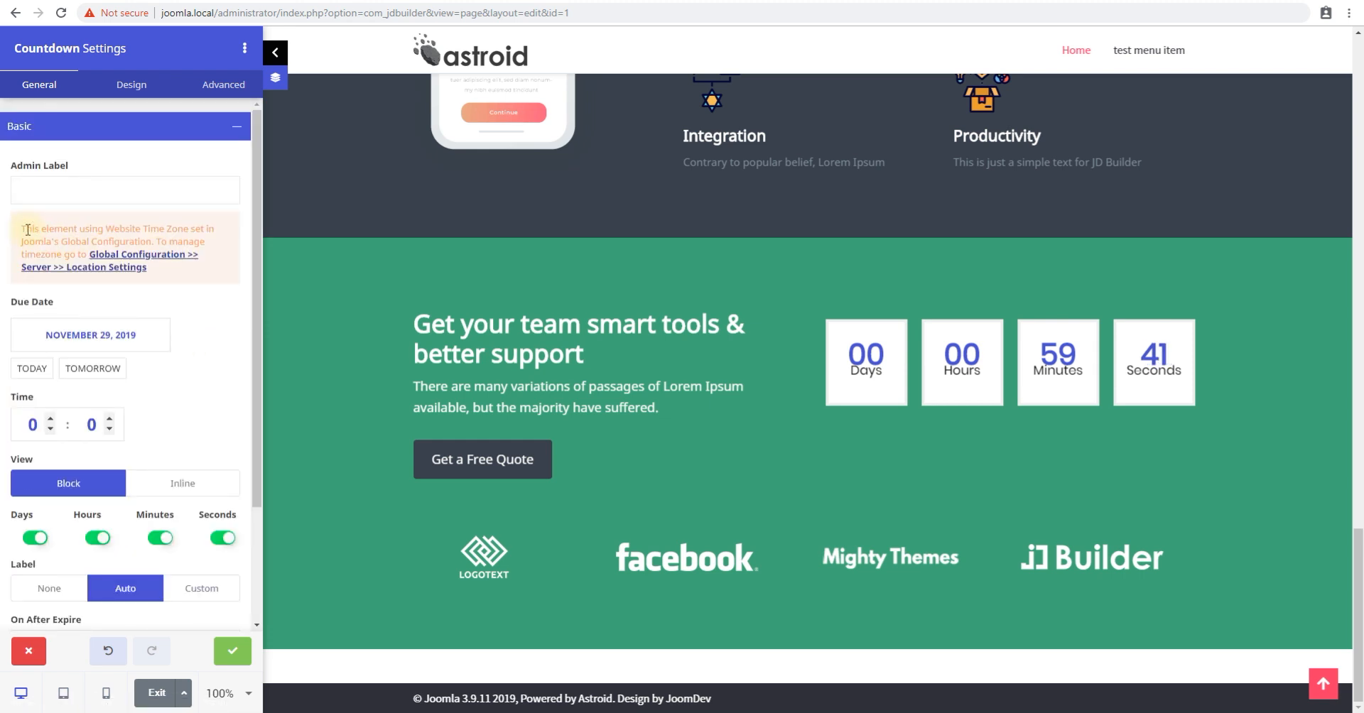
left_click_drag(27, 230, 113, 268)
left_click(113, 268)
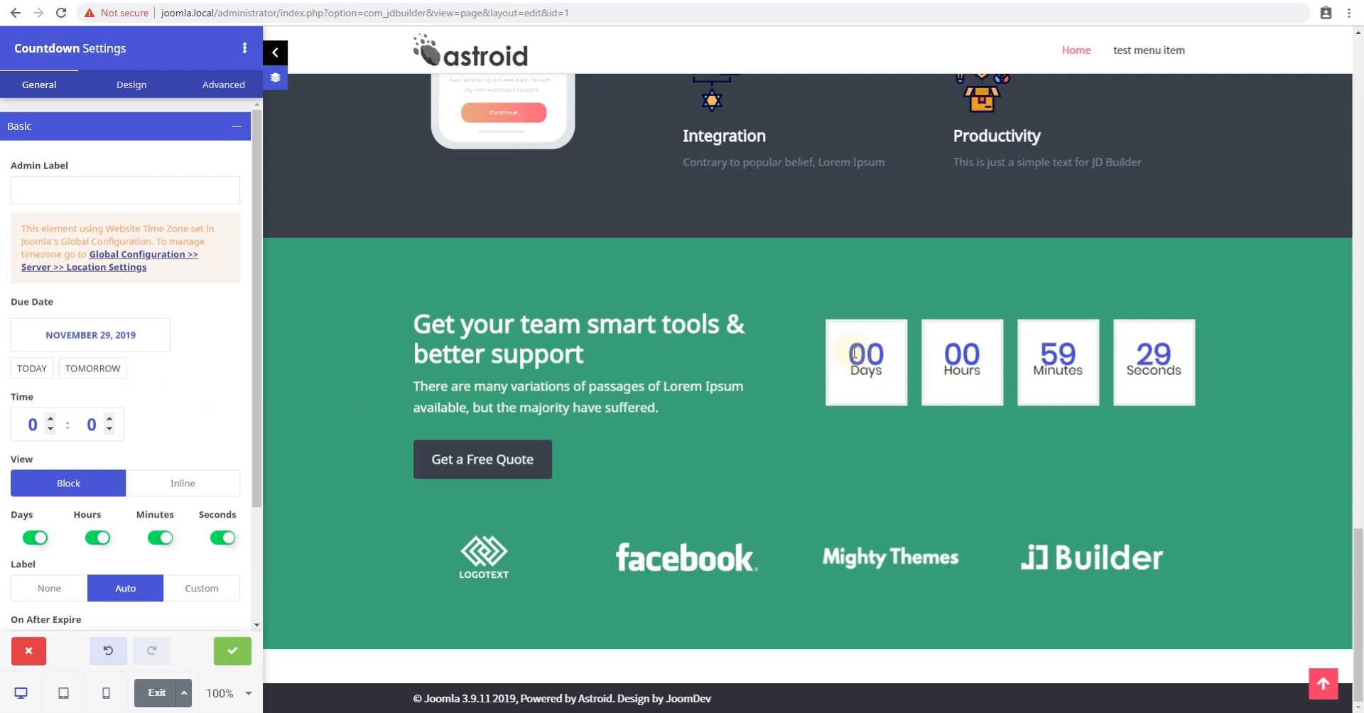
left_click_drag(838, 342, 1178, 366)
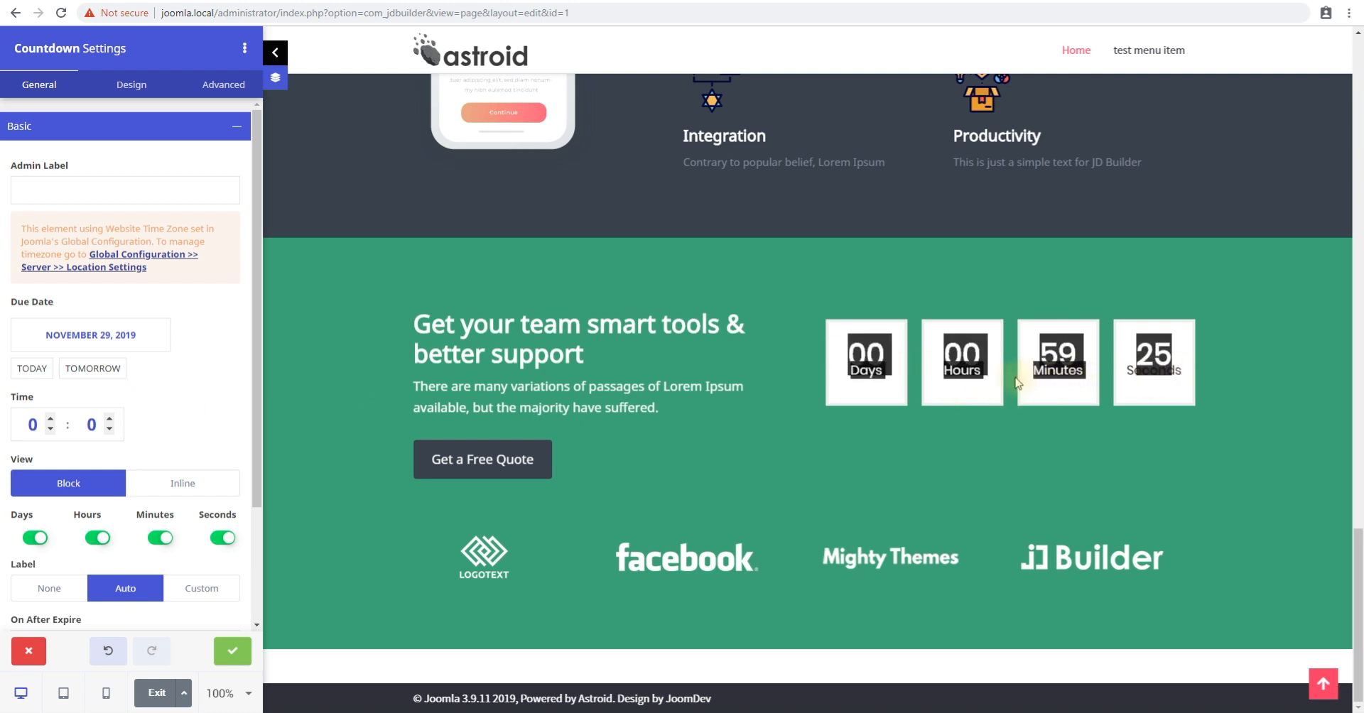
left_click(1149, 378)
left_click(103, 338)
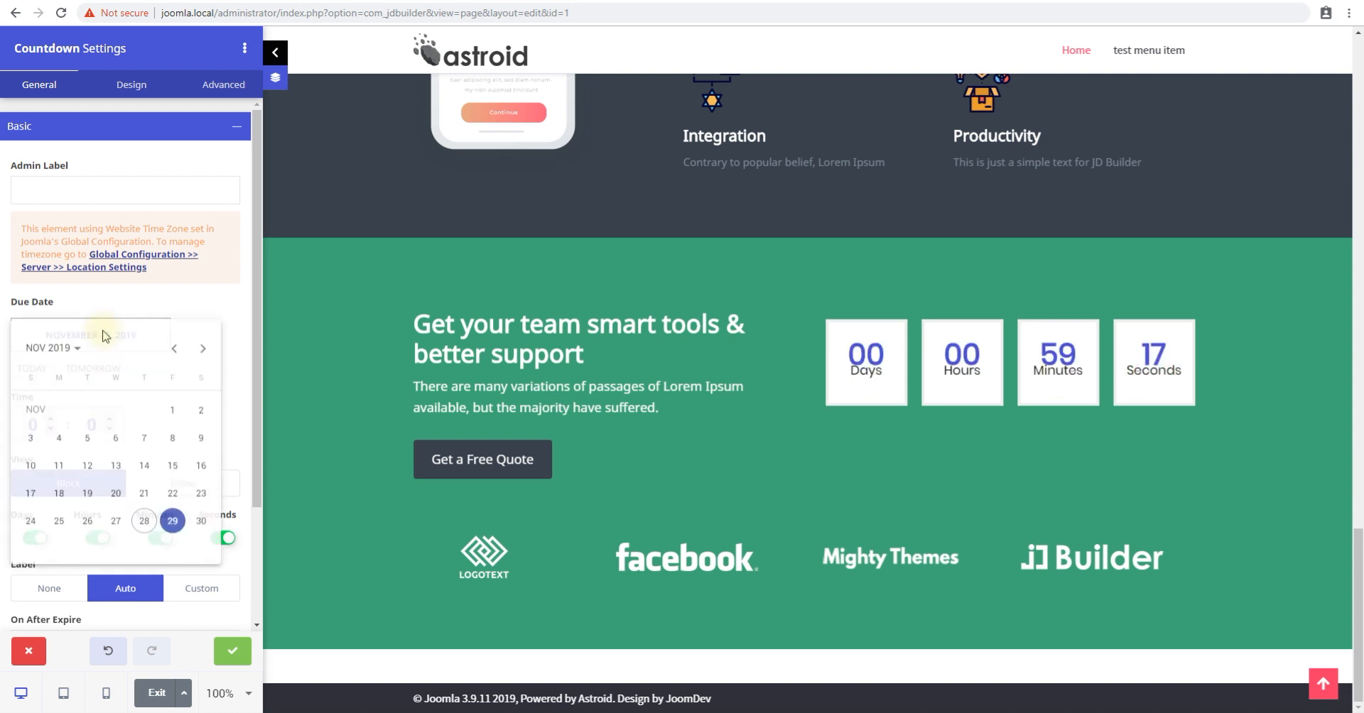
left_click(198, 527)
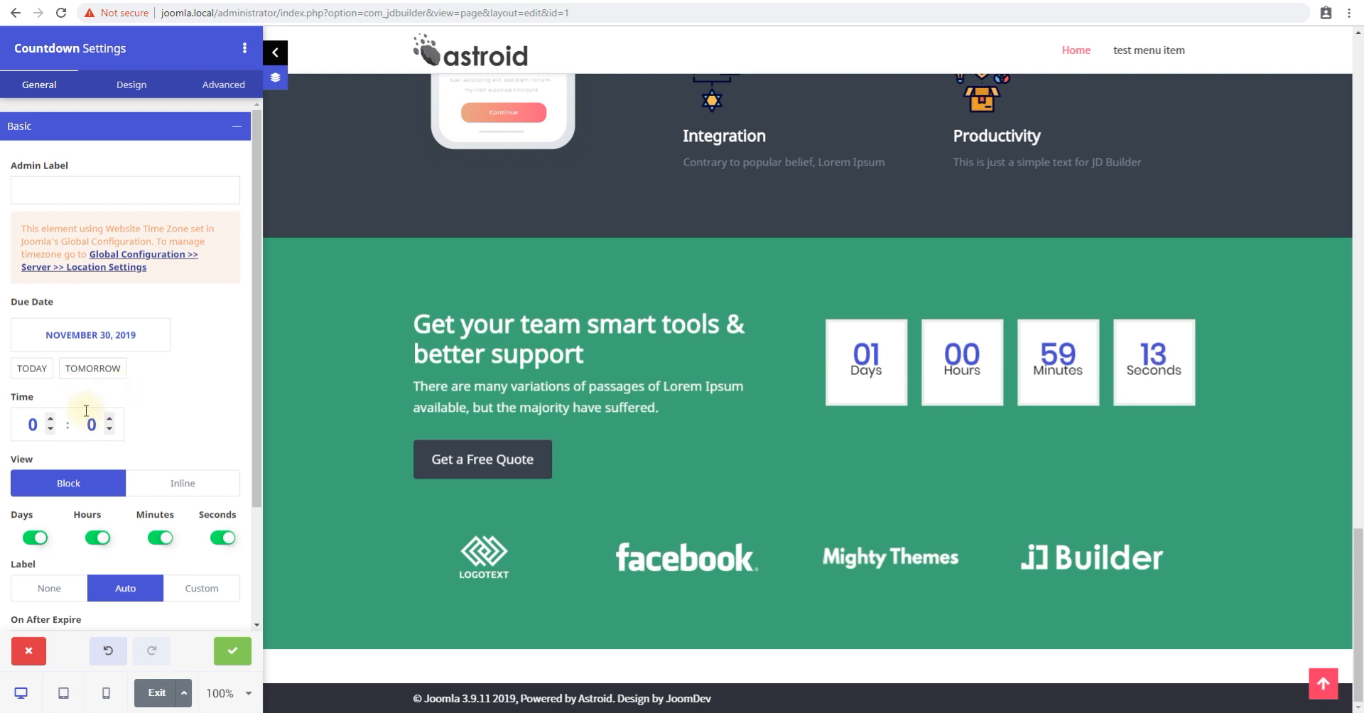
Step: Try 23 and an out-of-range three-digit number as the hour of the countdown's due time
left_click(51, 419)
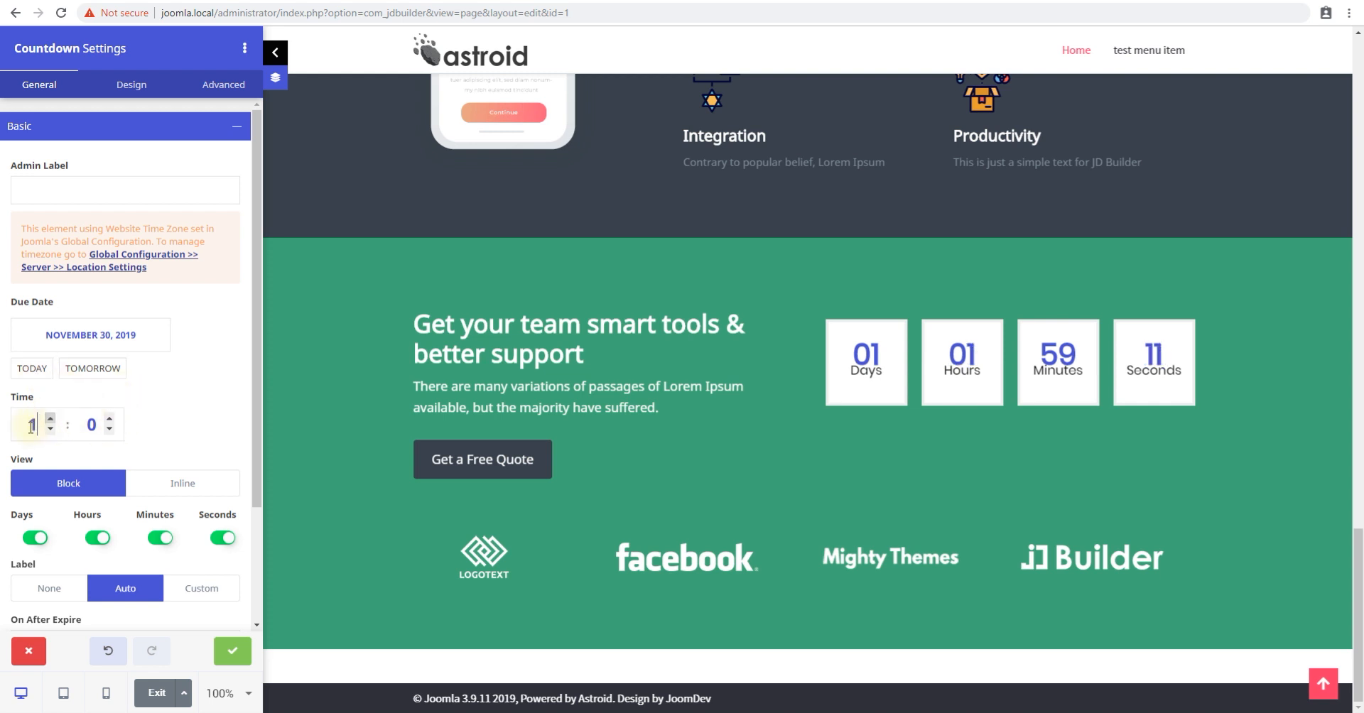
double_click(31, 424)
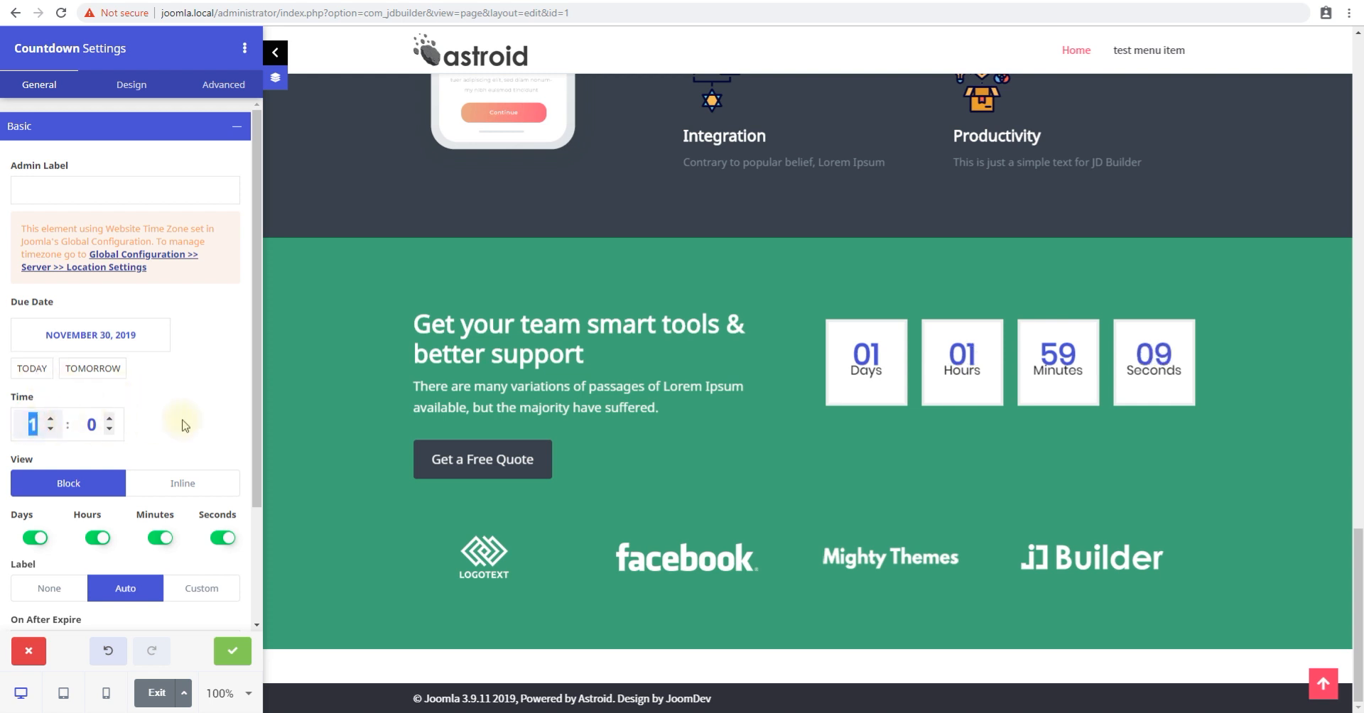
type("23")
key("Tab")
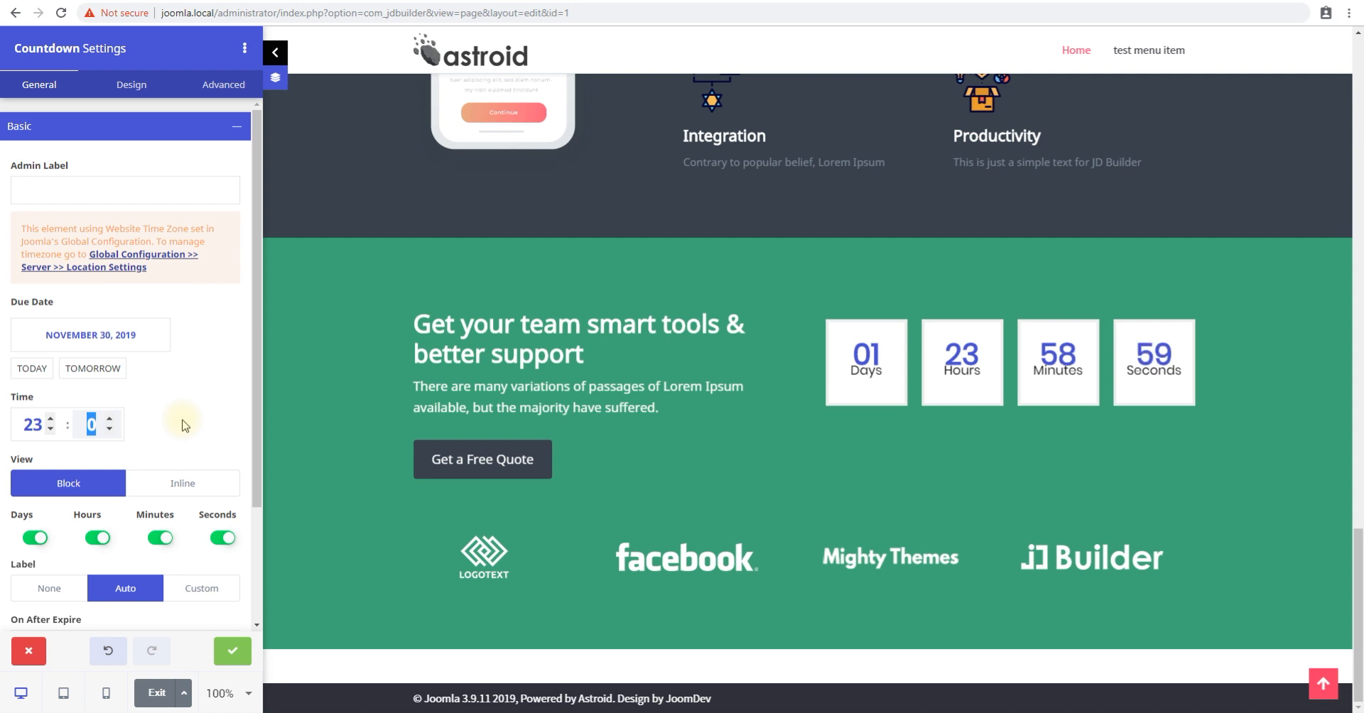
key("shift+Tab")
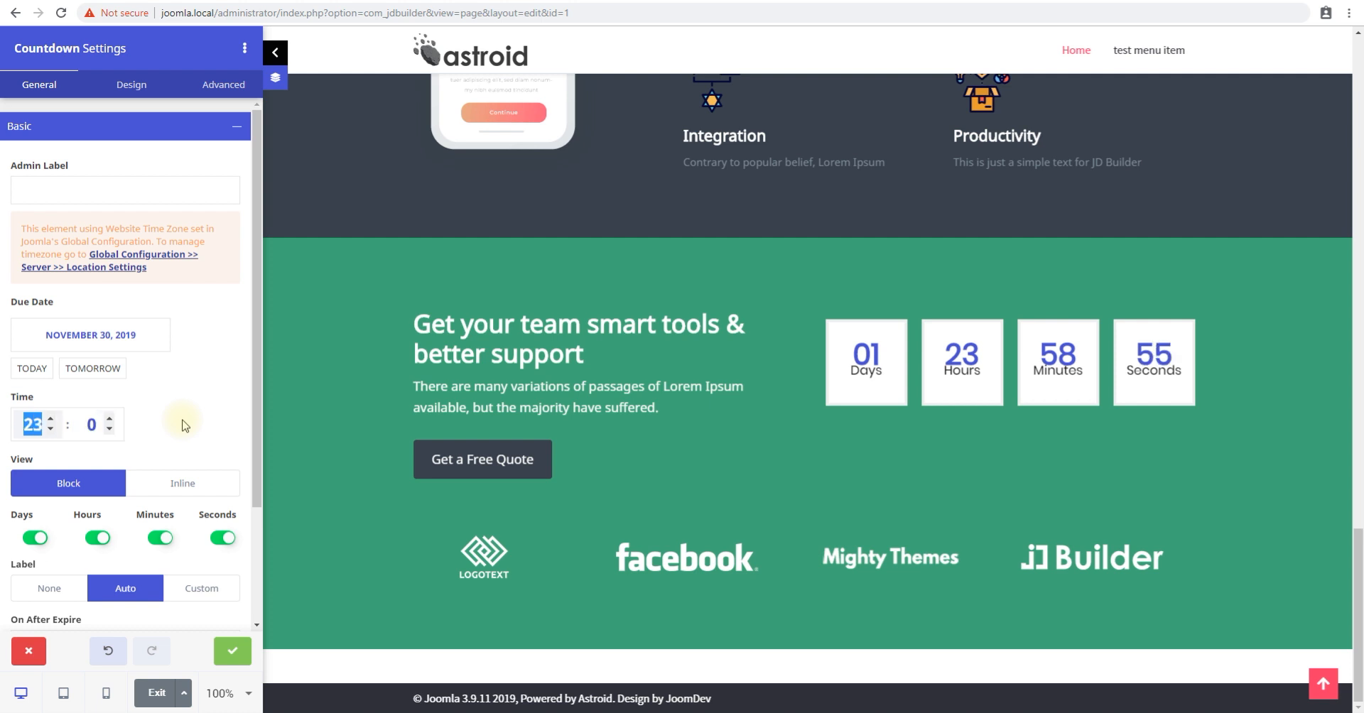
type("100")
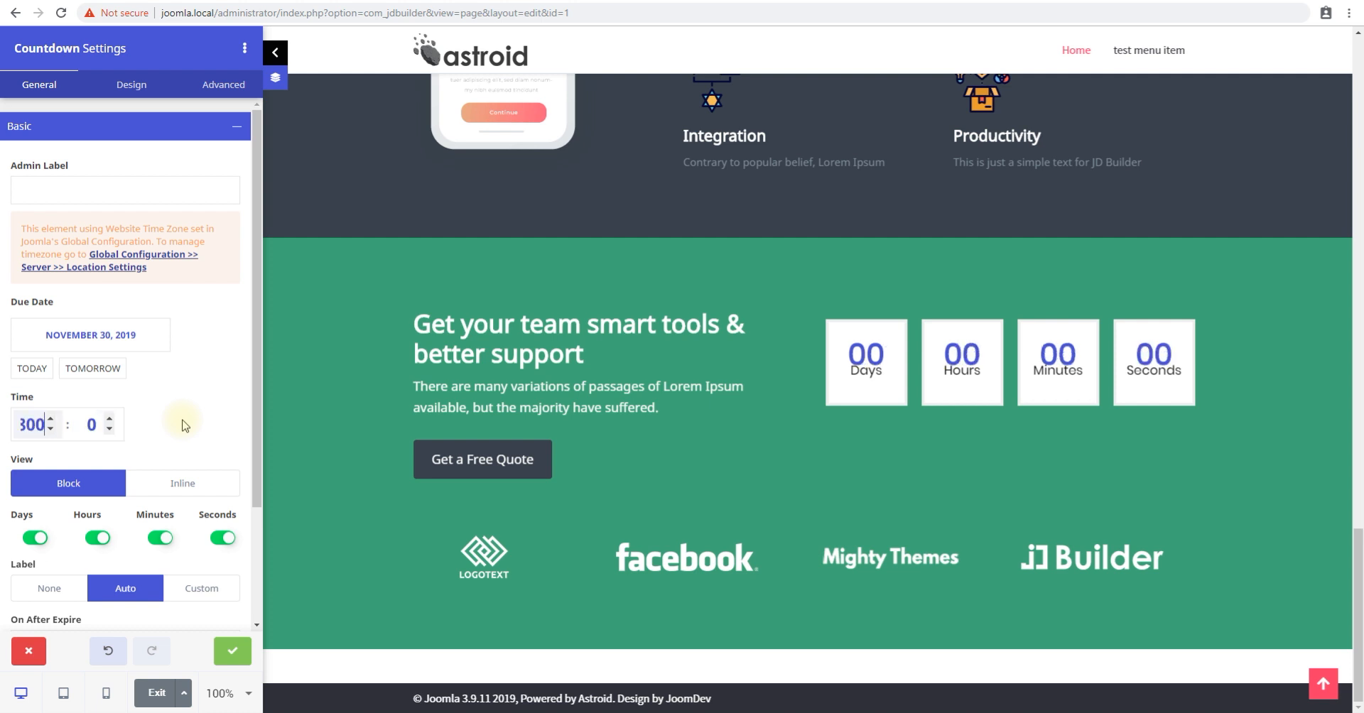
key("Tab")
key("shift+Tab")
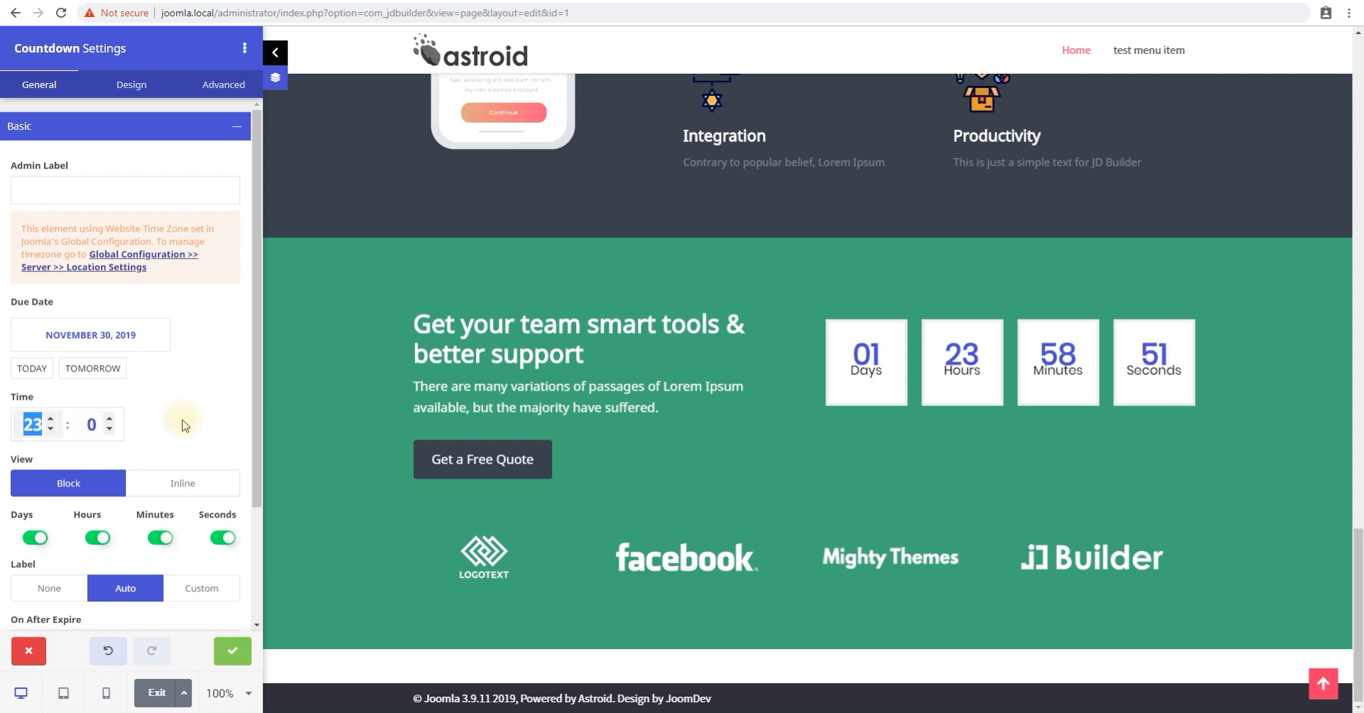
Step: Set the countdown's due time to 18:00 and check the day, hour, minute and second boxes in the preview
type("18")
key("Tab")
type("00")
scroll(183, 424, "down", 1)
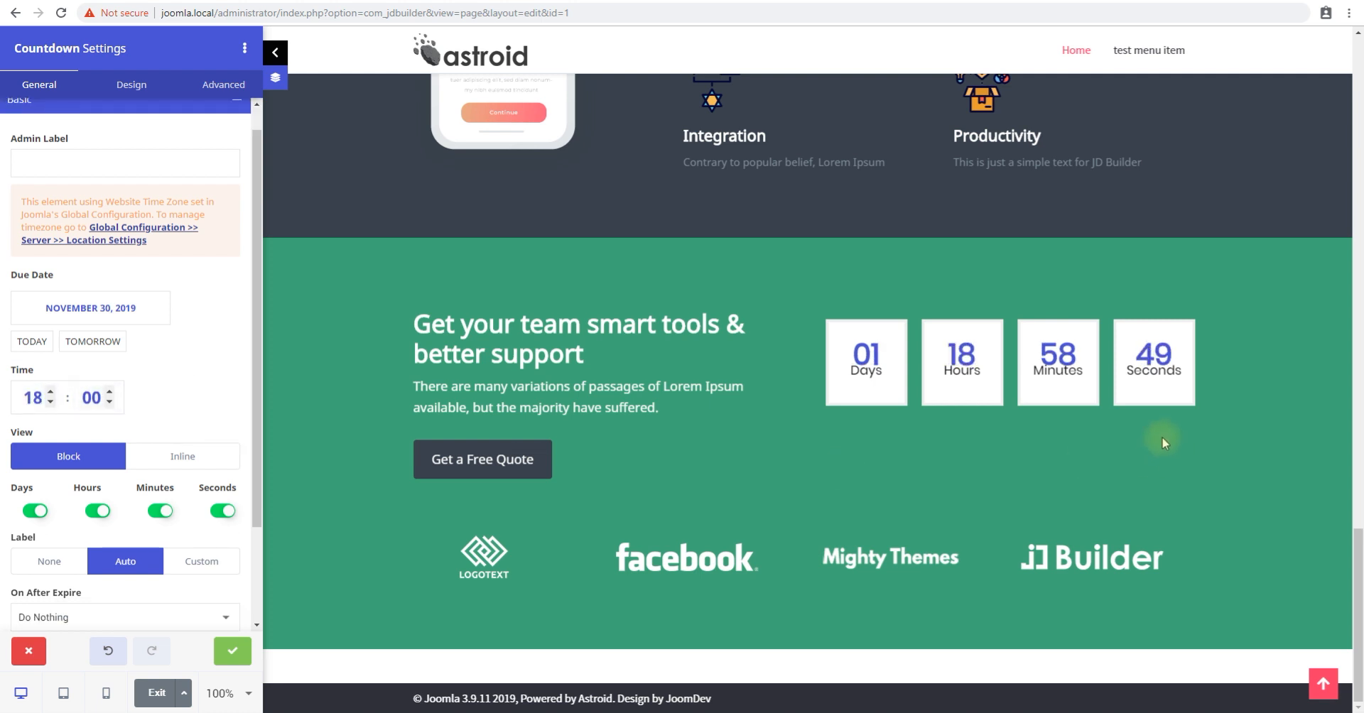
left_click_drag(851, 347, 1174, 371)
left_click(1179, 373)
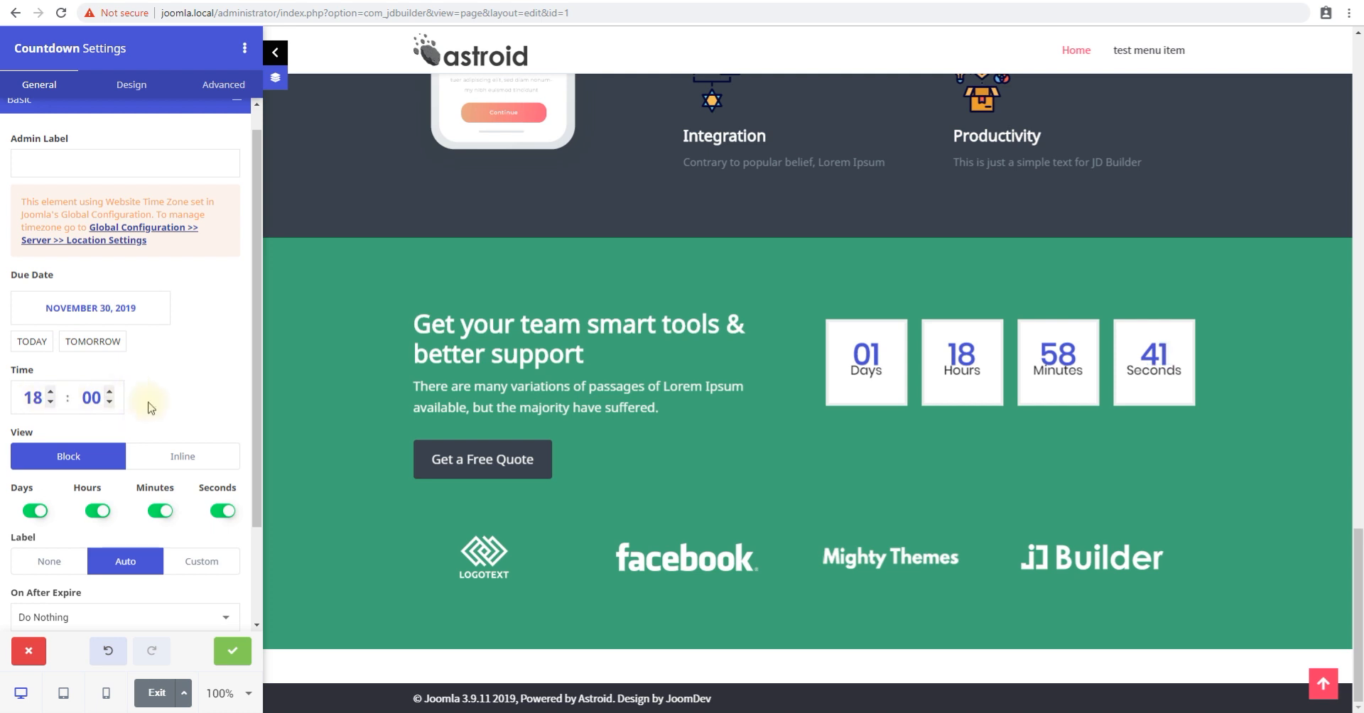
Step: Compare the Block and Inline views of the countdown and choose Inline
scroll(150, 407, "down", 1)
scroll(92, 348, "up", 2)
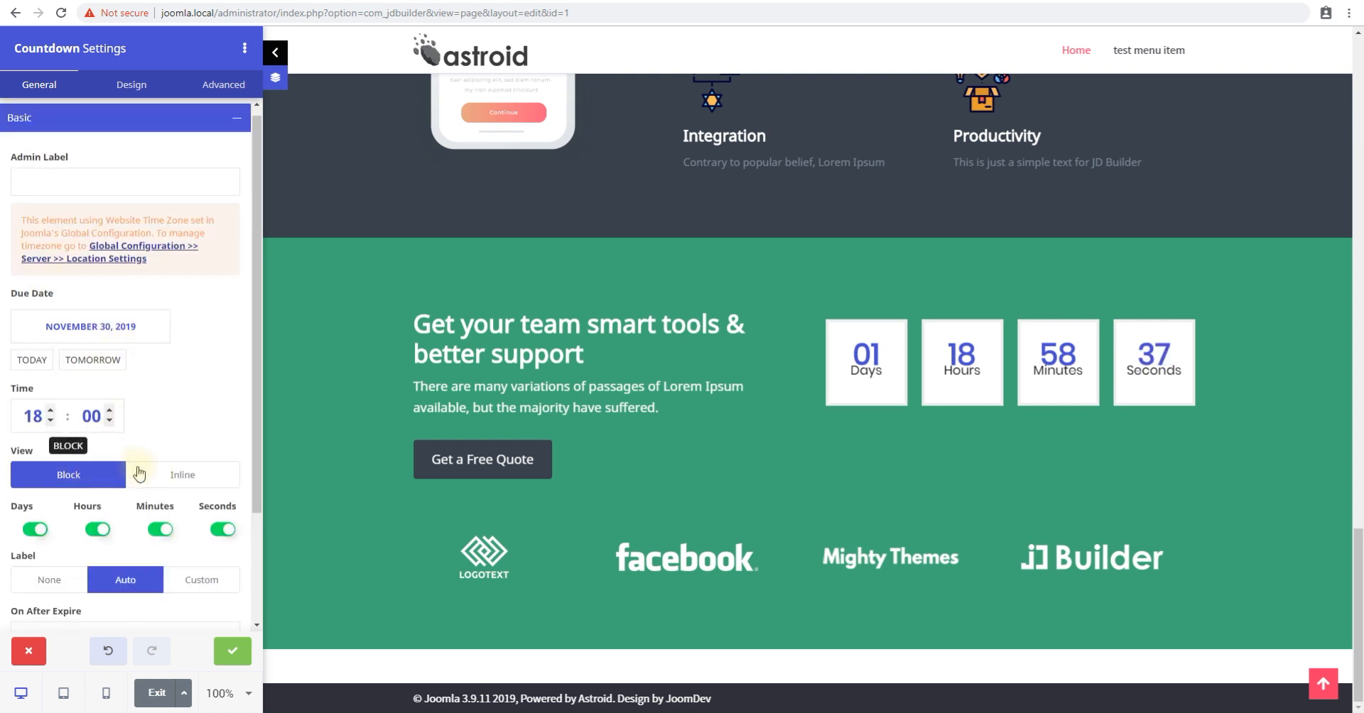
left_click(167, 473)
left_click(91, 481)
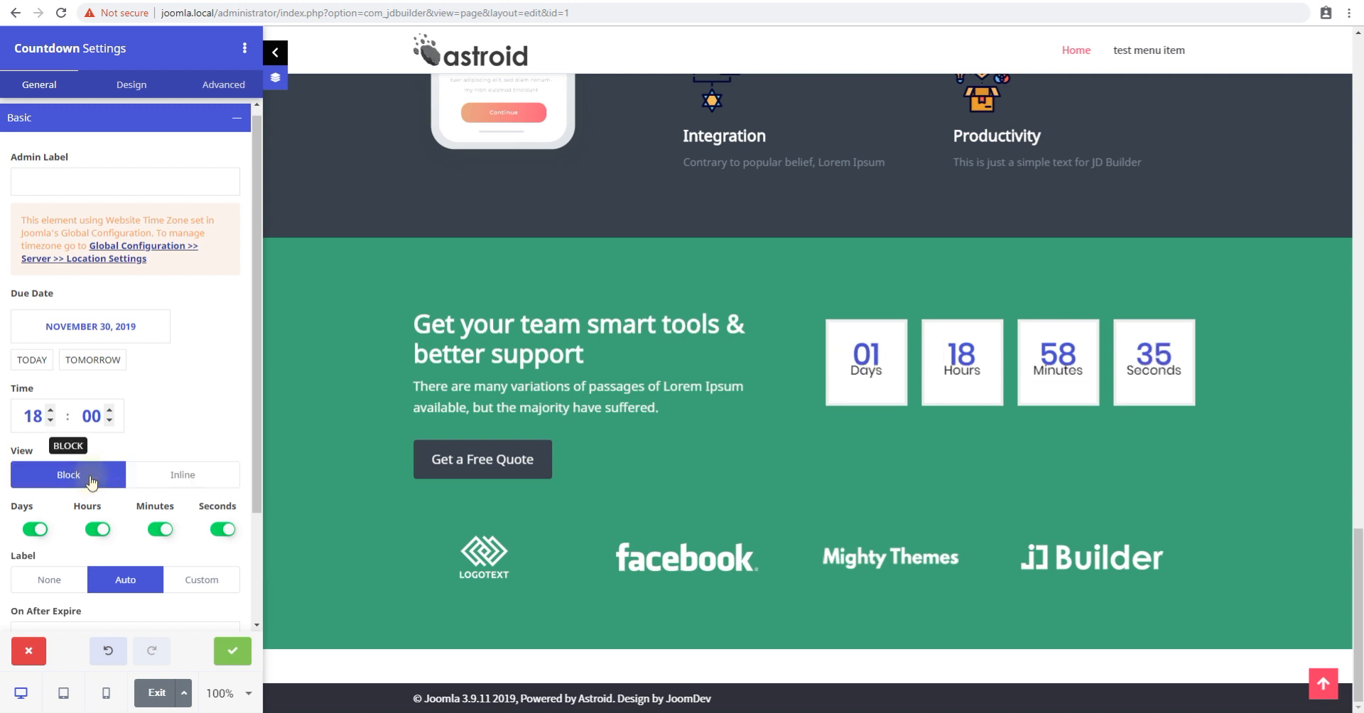
left_click_drag(824, 387, 888, 376)
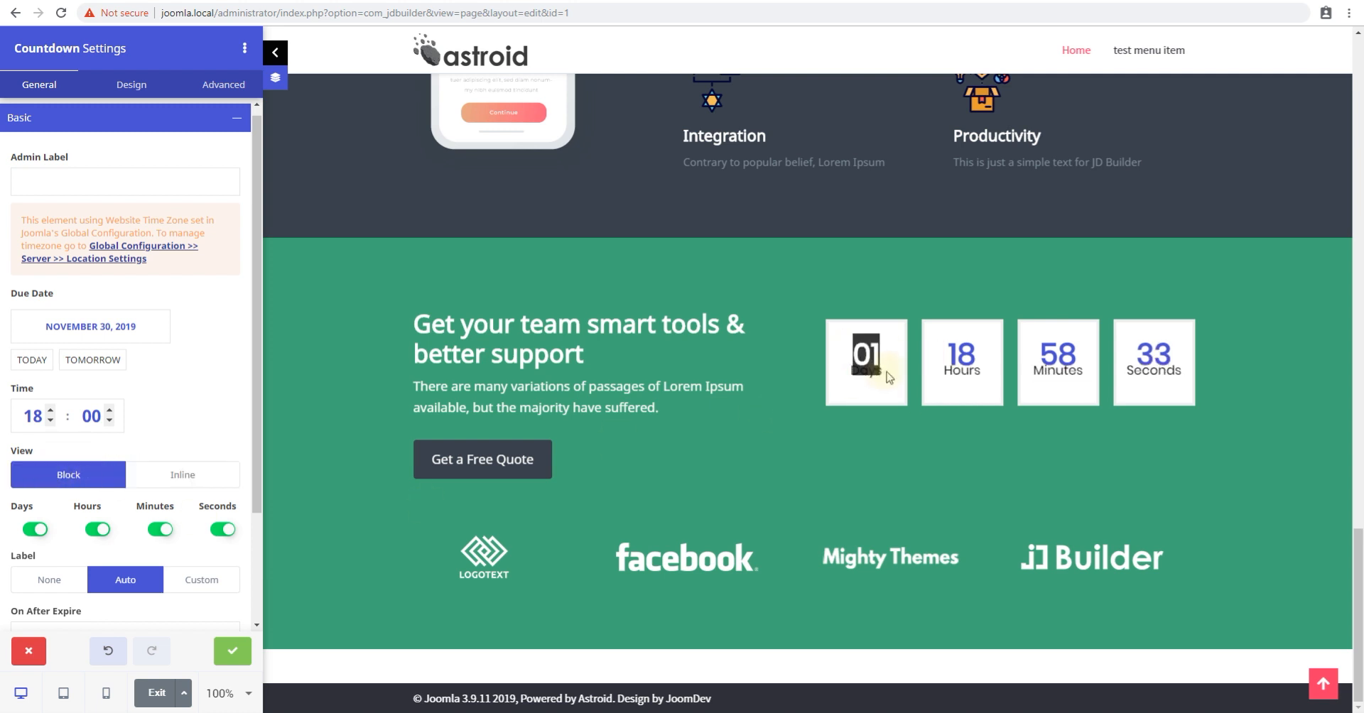
left_click(165, 474)
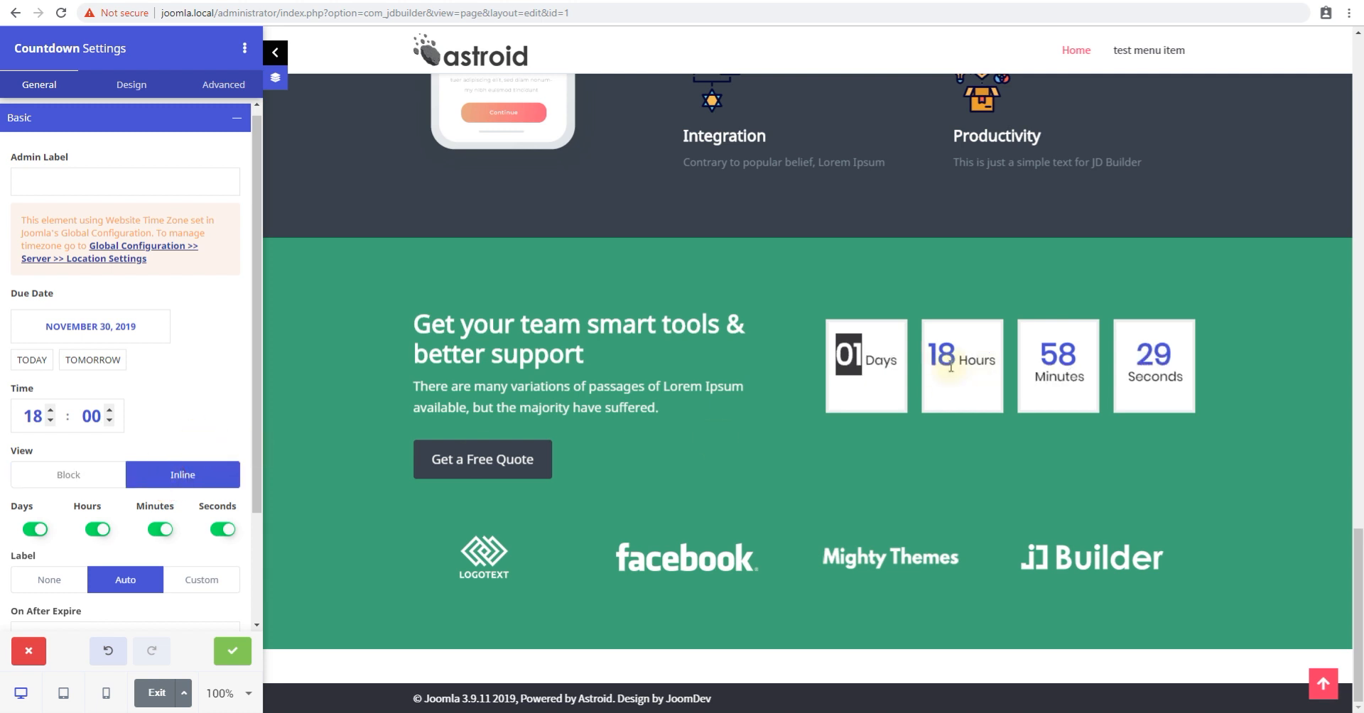
left_click(859, 361)
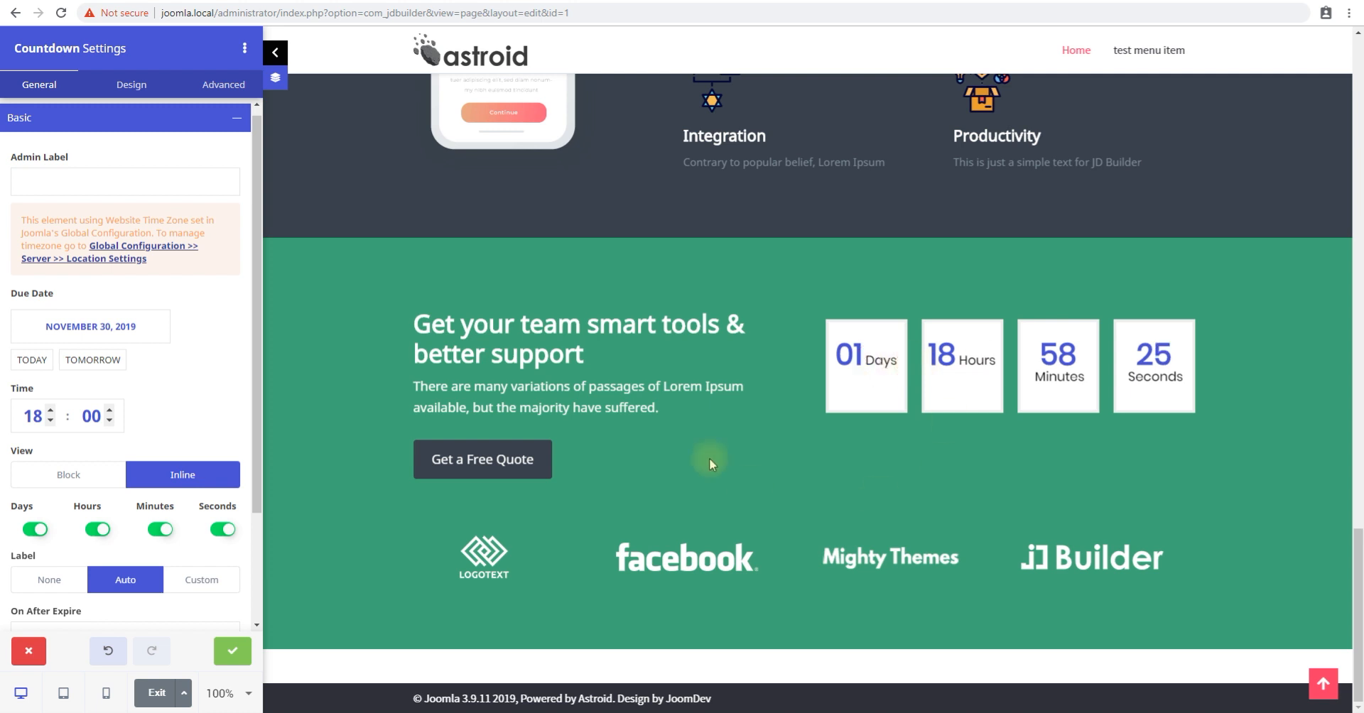
Step: Try hiding the countdown's seconds, and its hours and days, restoring each of them
left_click(217, 530)
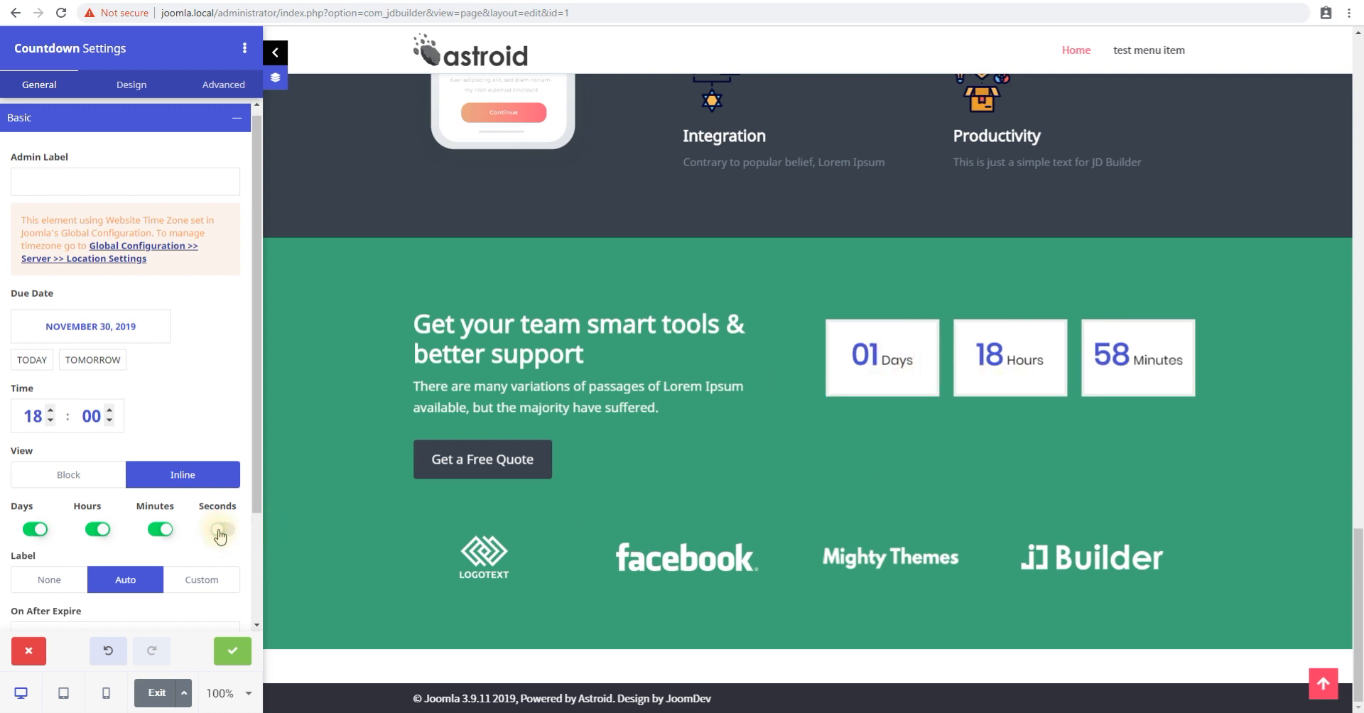
left_click(219, 531)
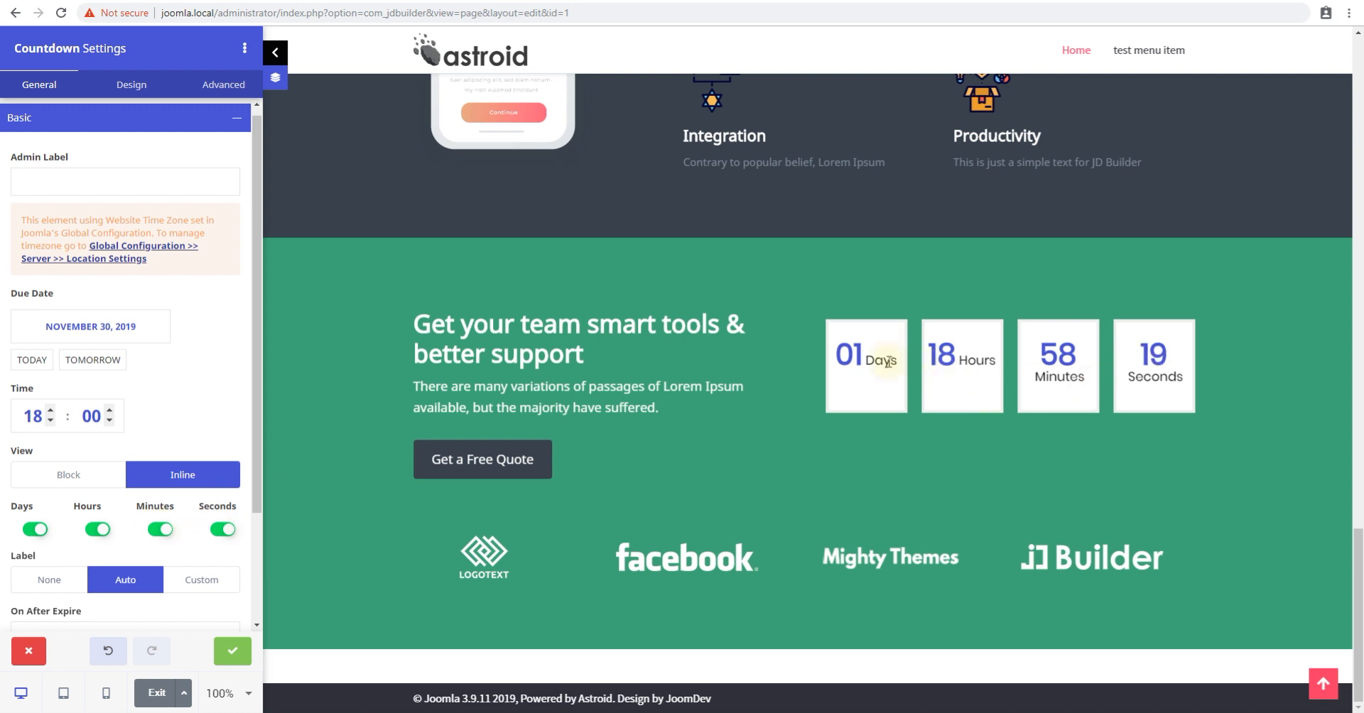
double_click(1145, 358)
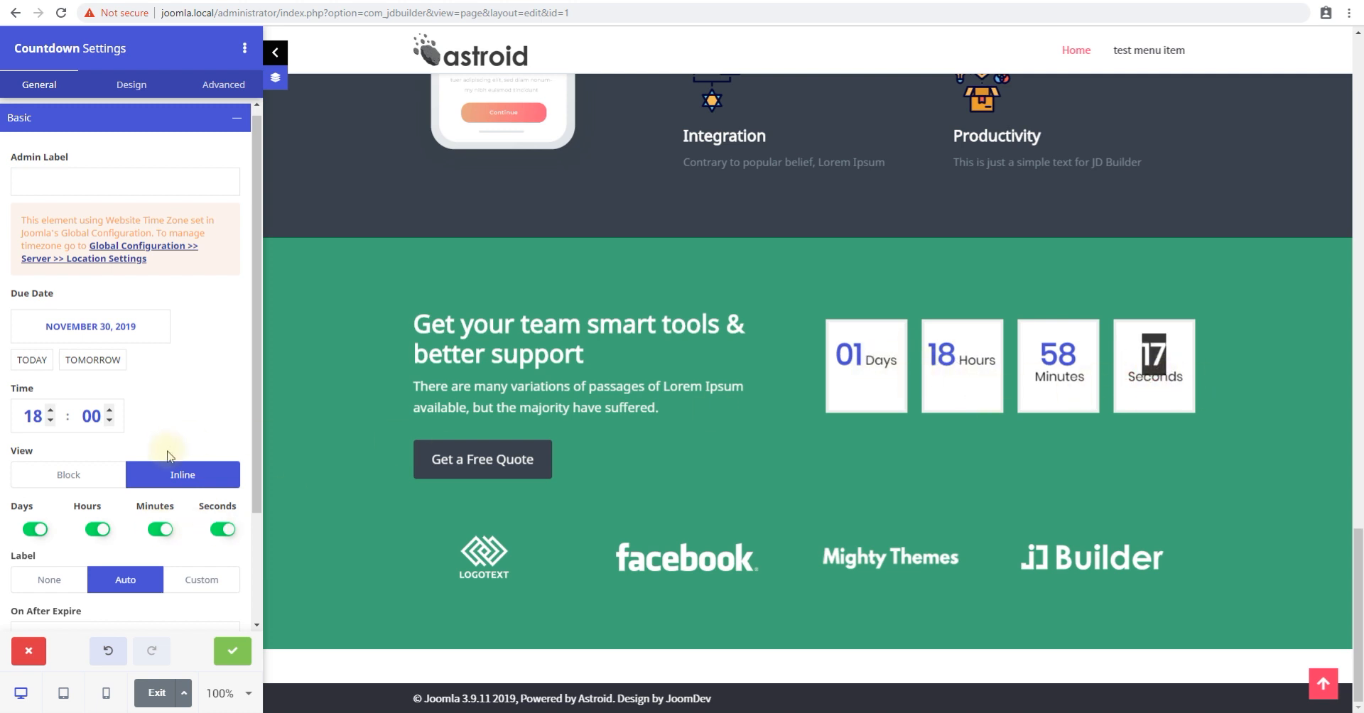
left_click(98, 529)
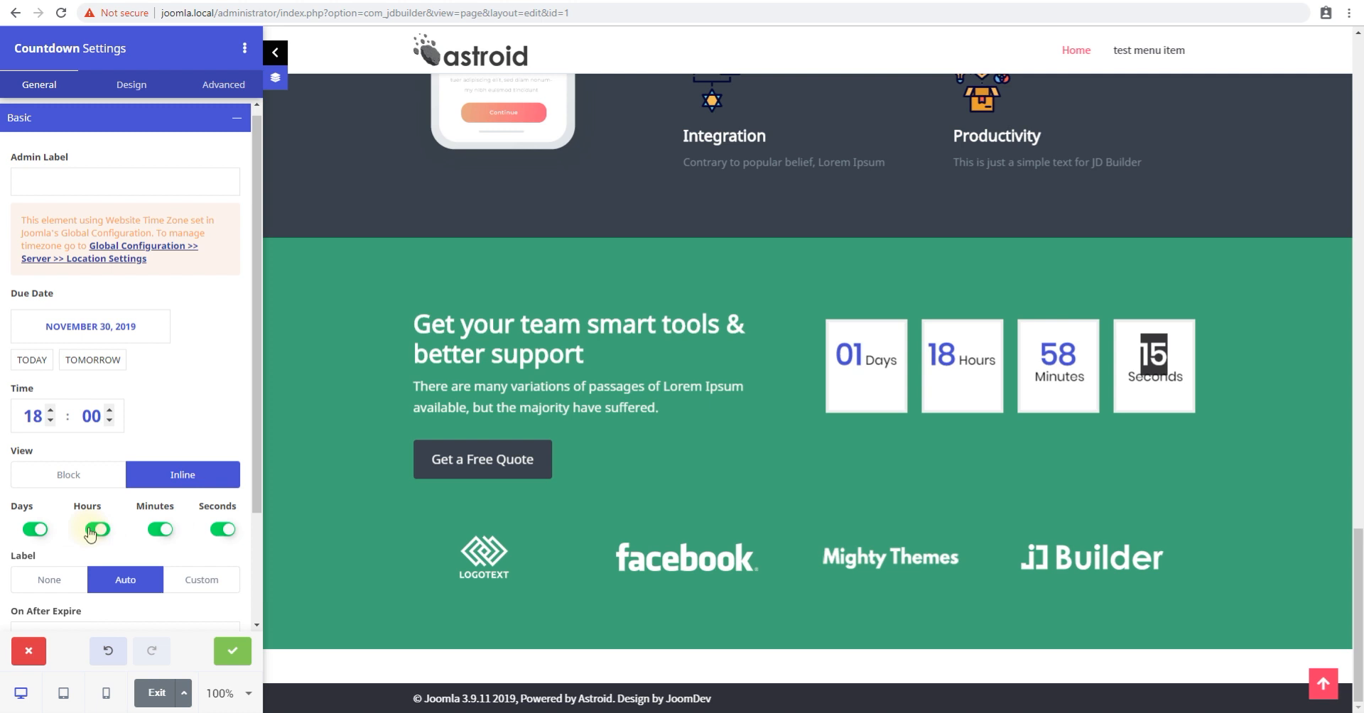
left_click(40, 529)
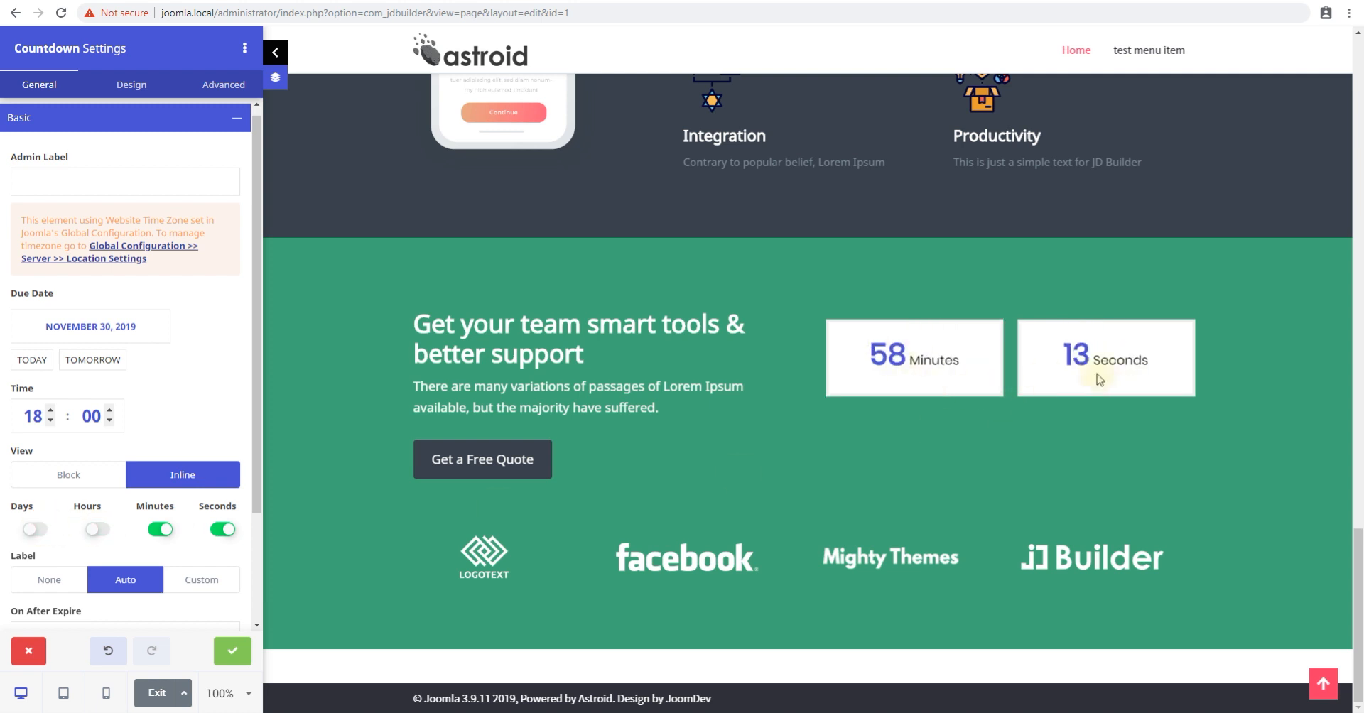
left_click(97, 529)
left_click(35, 529)
Step: Hide the minutes and seconds so the countdown shows only days and hours
left_click(159, 530)
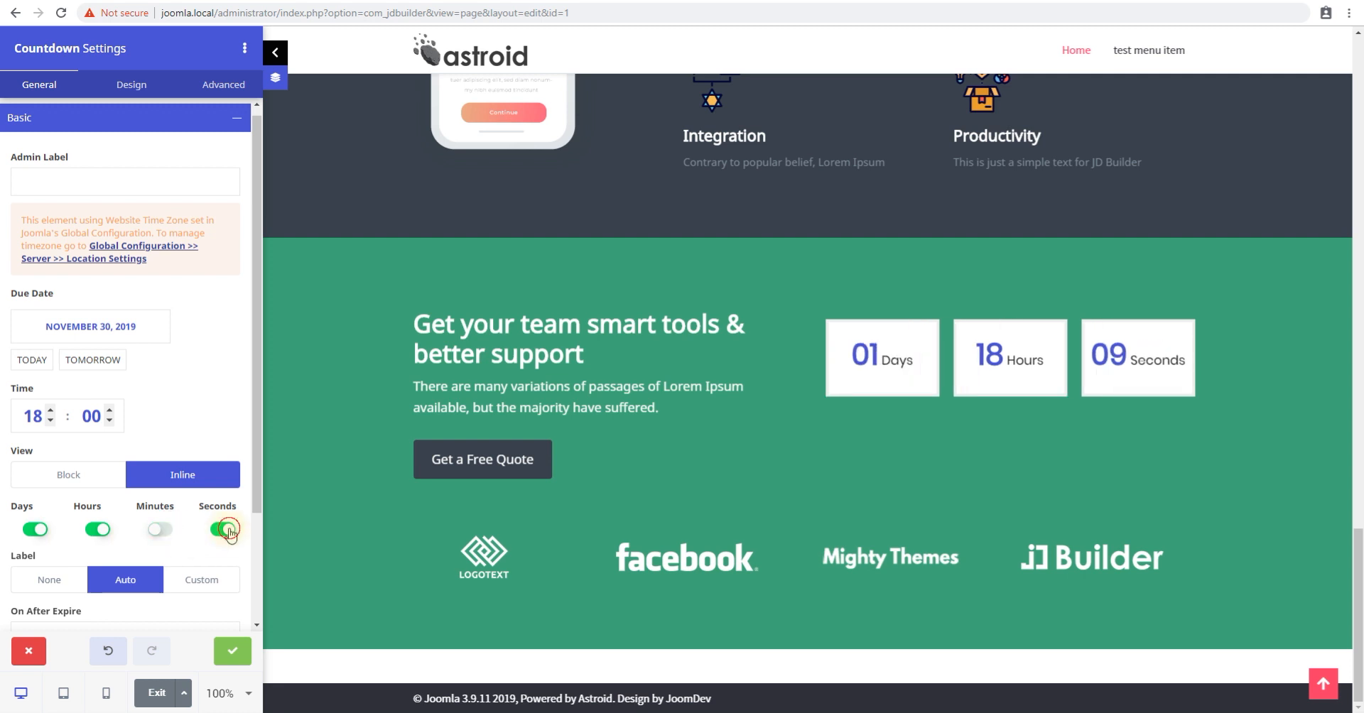
left_click(227, 530)
left_click_drag(880, 353, 1130, 365)
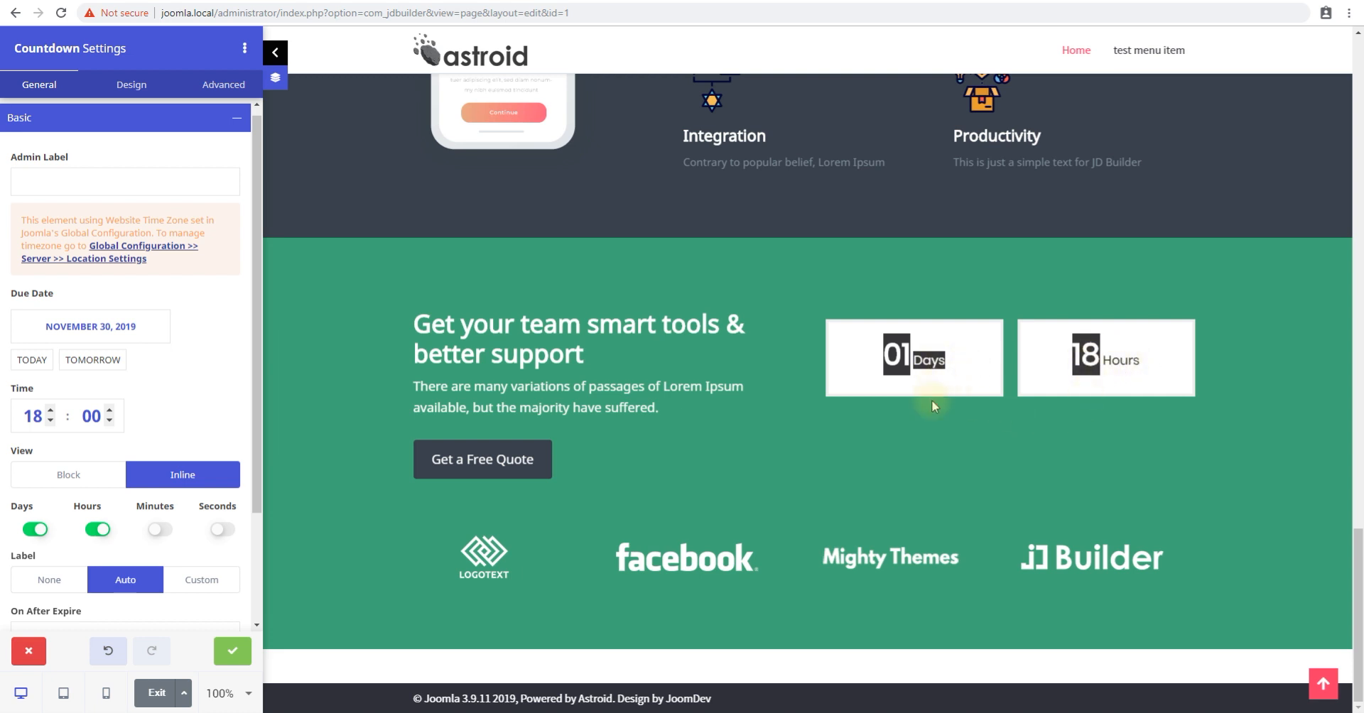
left_click(884, 353)
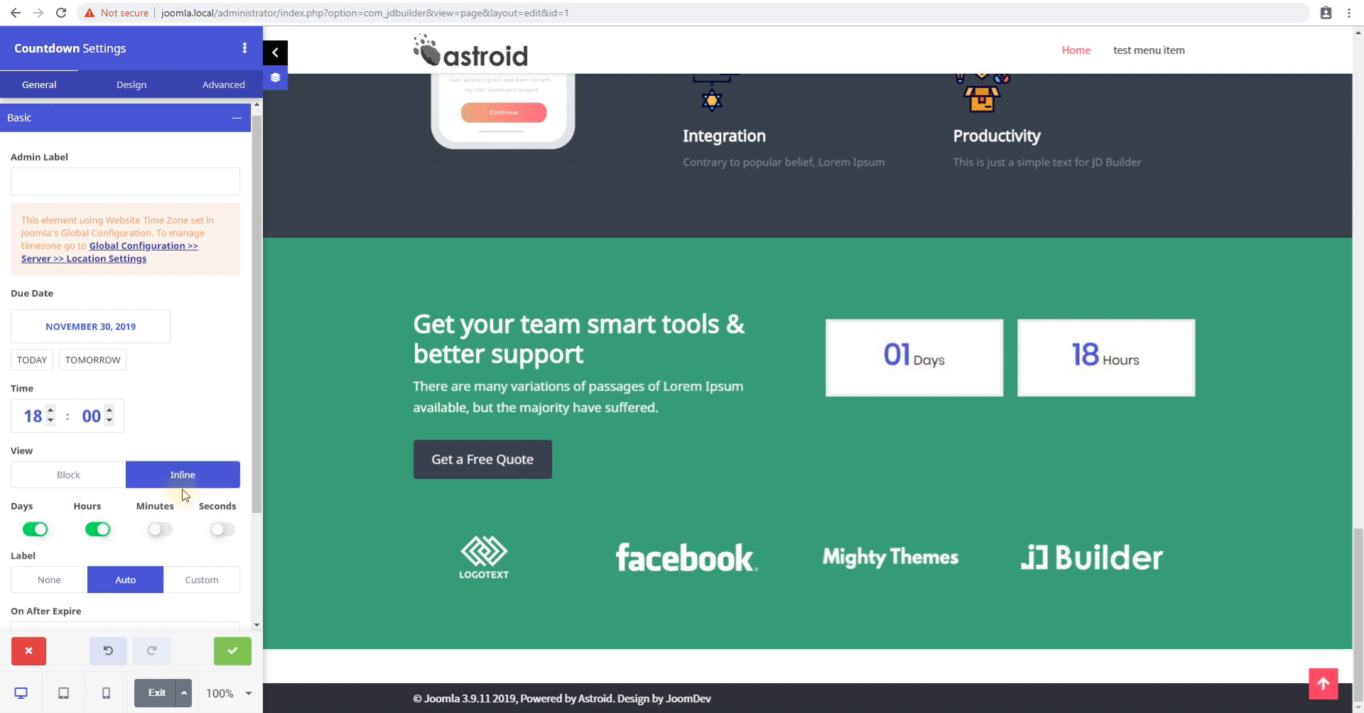
scroll(183, 494, "down", 2)
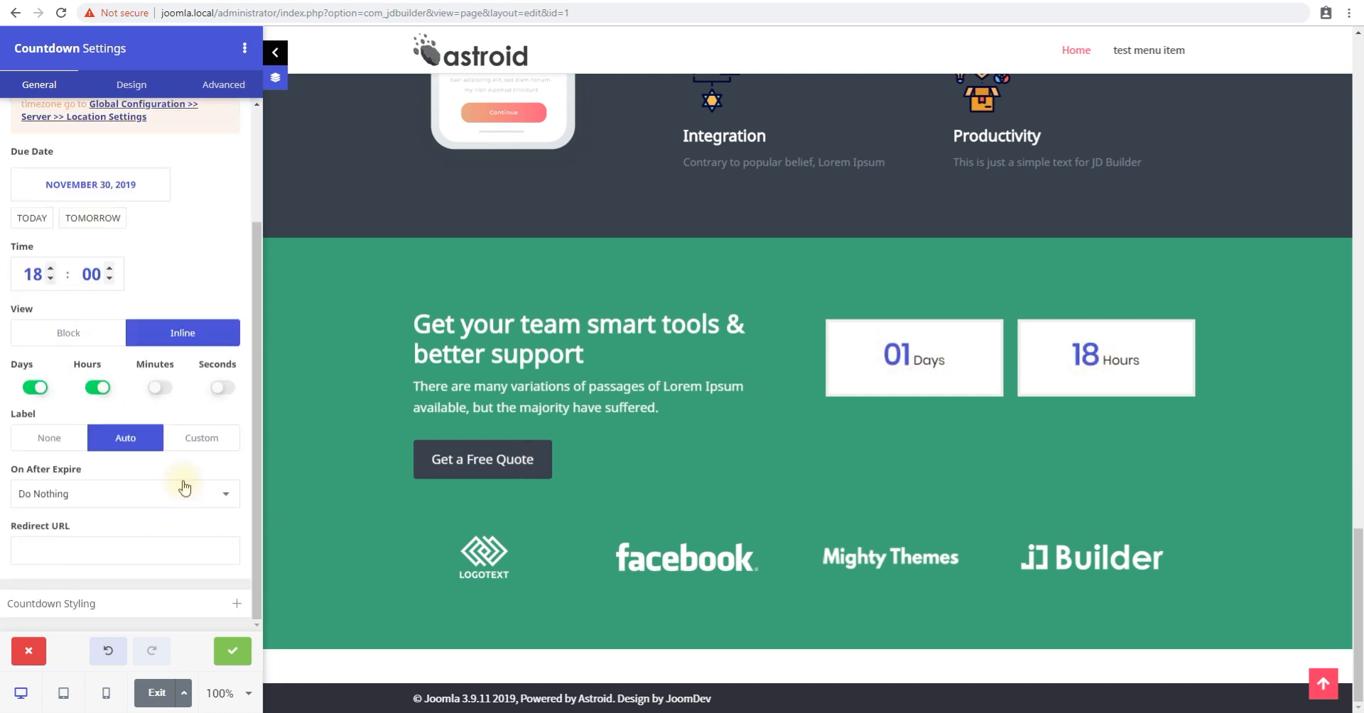
Step: Compare the None and Auto label options, switch the countdown labels to Custom and check the editable label texts
left_click(201, 438)
left_click(125, 438)
left_click(49, 438)
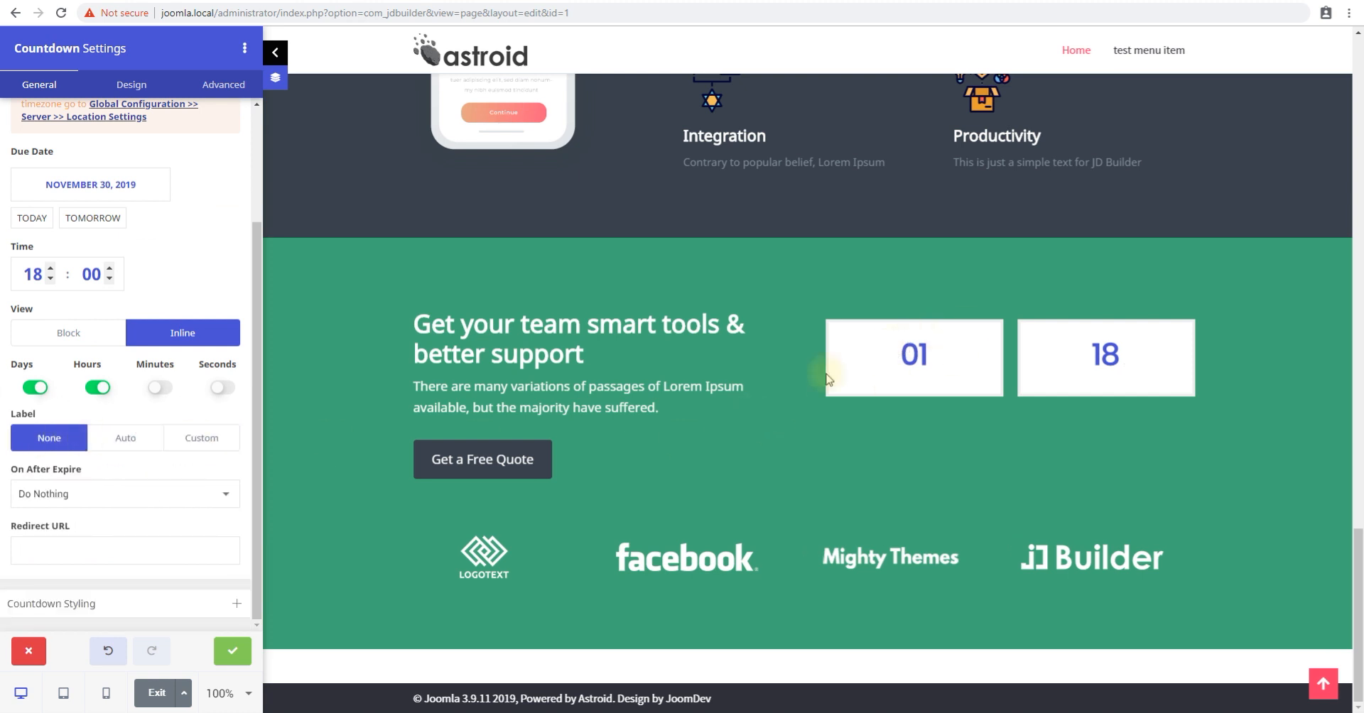
left_click(129, 446)
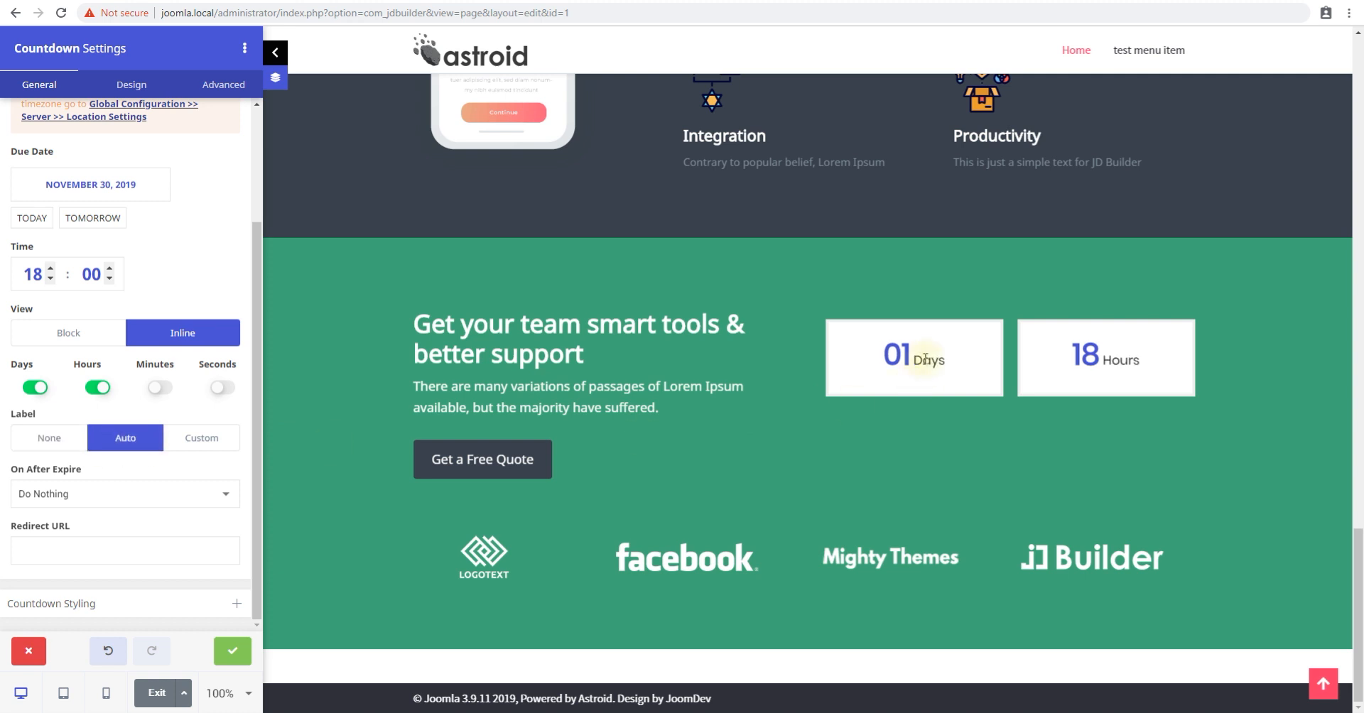
left_click(202, 439)
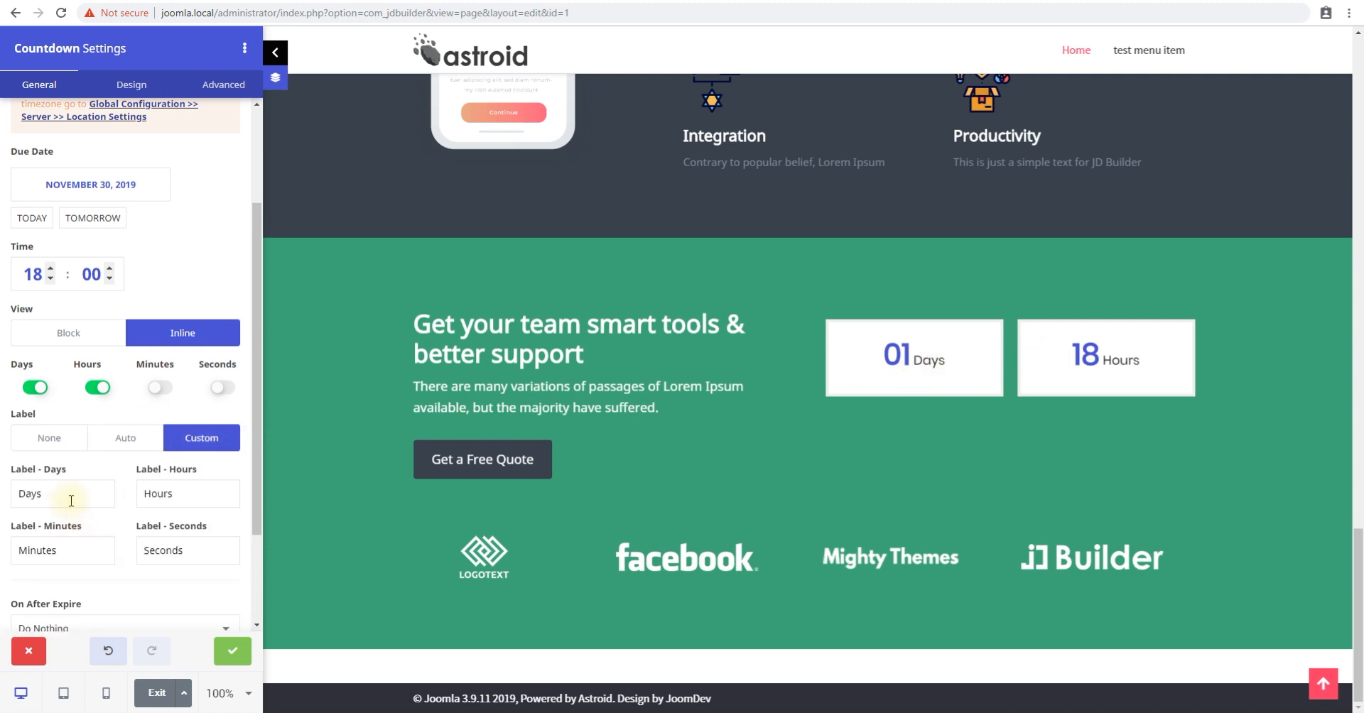
left_click(70, 498)
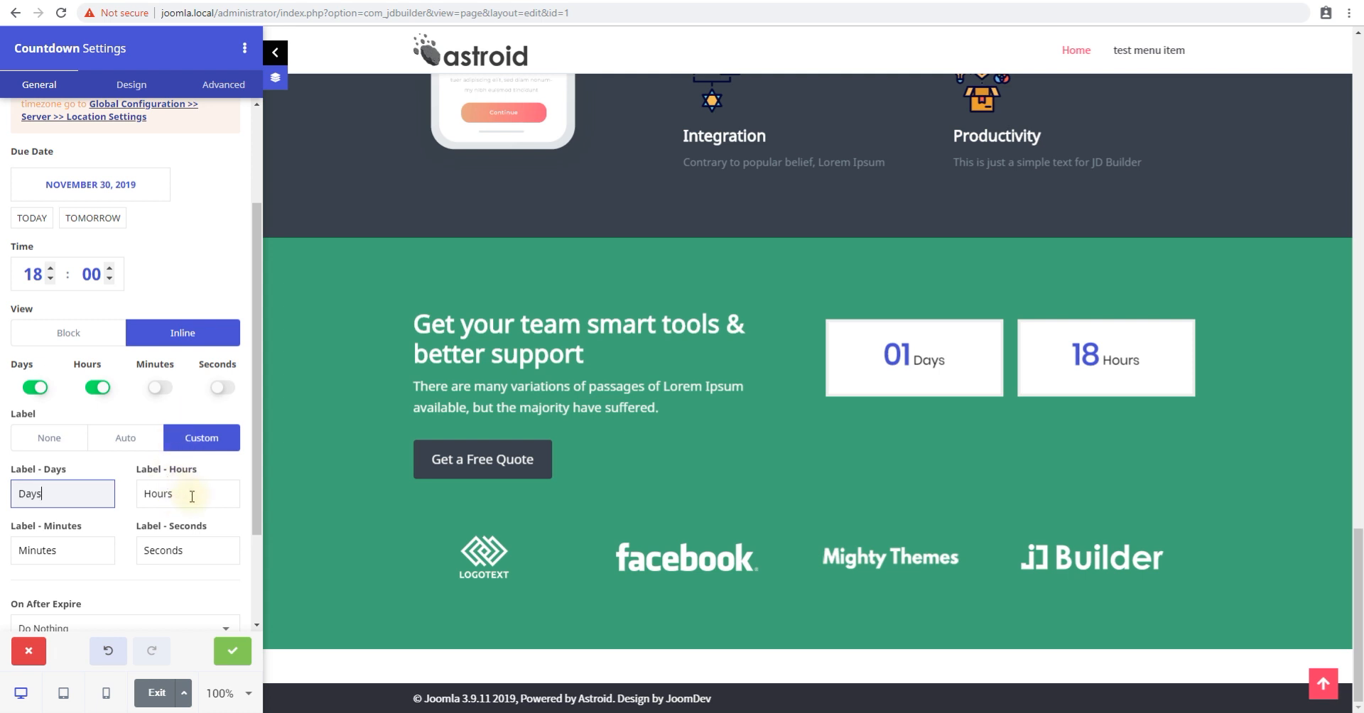
scroll(189, 493, "down", 2)
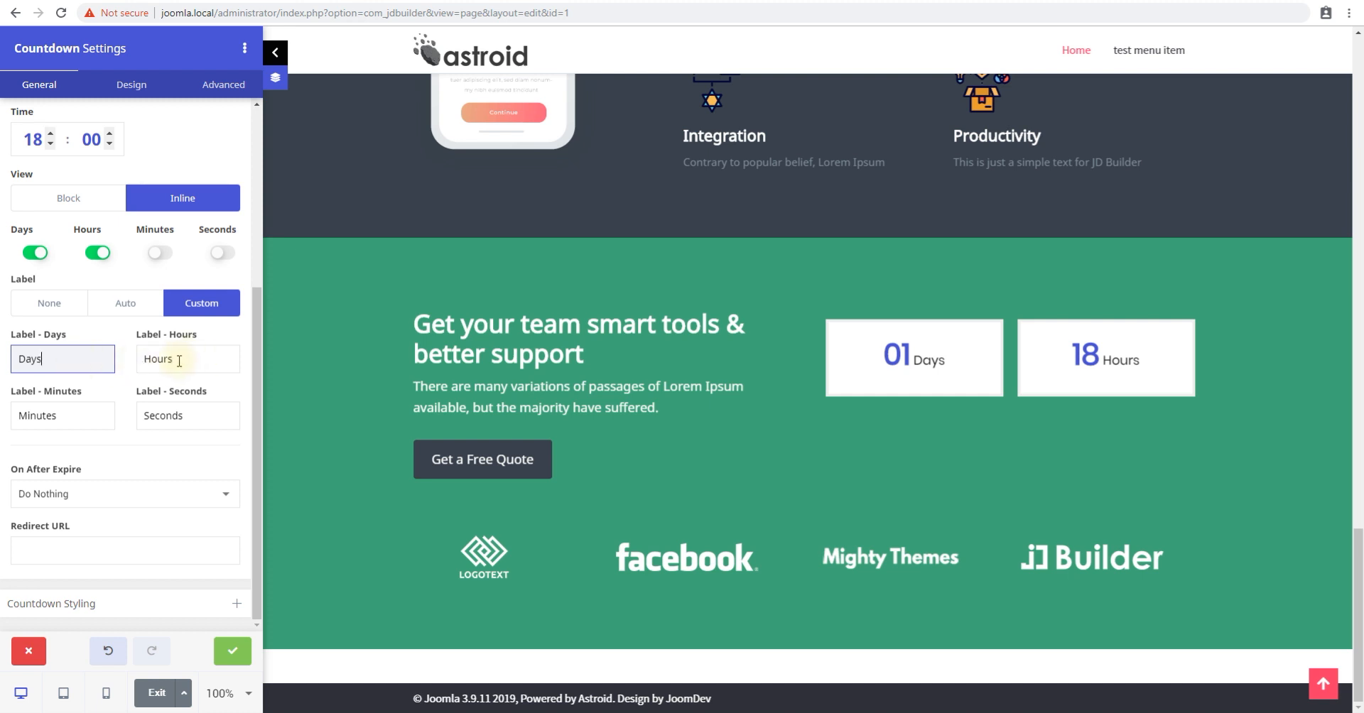
double_click(26, 361)
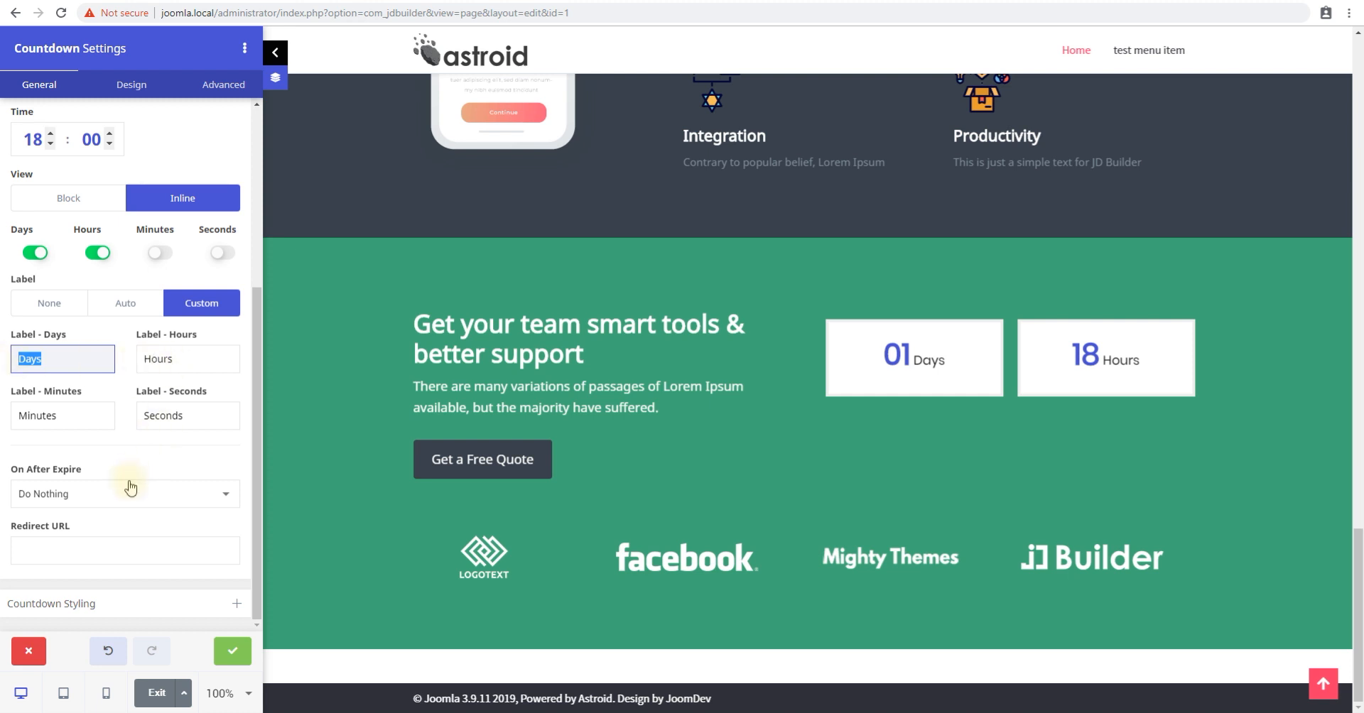
Step: Set the action after expiry to Show Message with the text "Thanks for waiting, You can go here to download our product!"
left_click(84, 494)
left_click(84, 494)
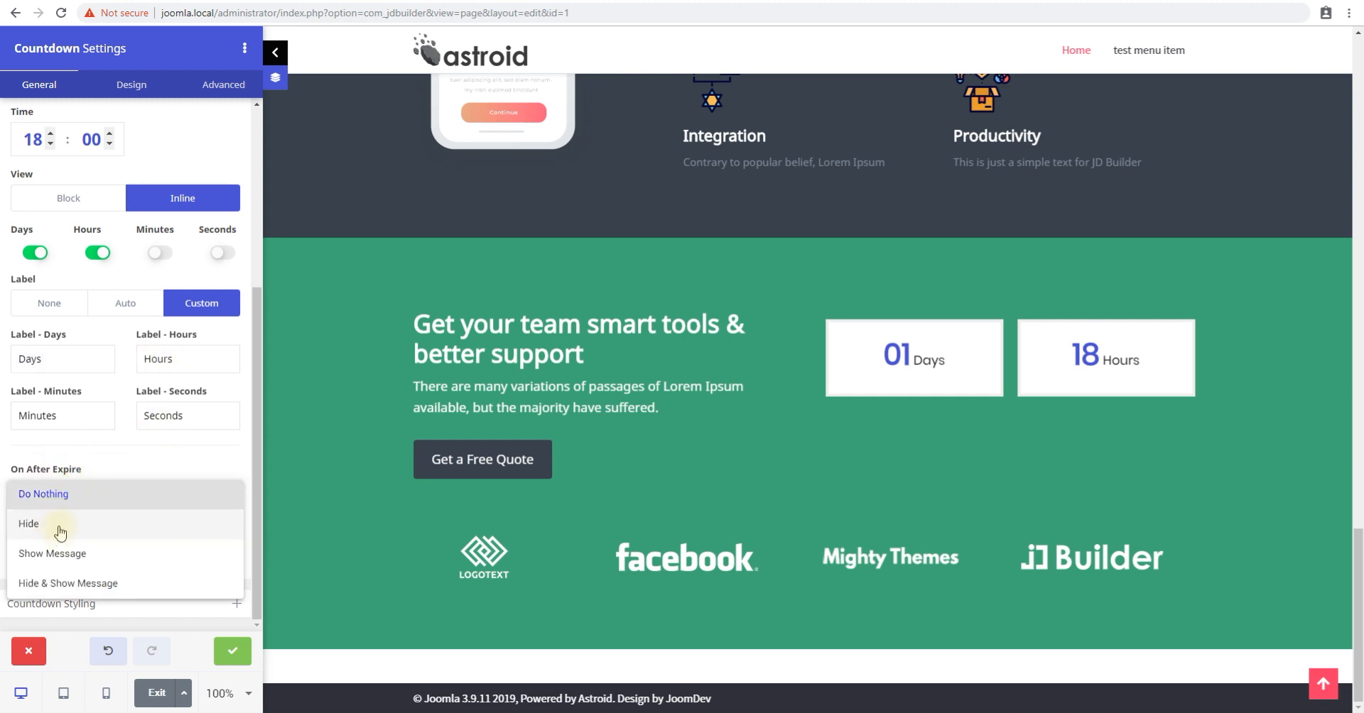
left_click(61, 553)
scroll(119, 483, "down", 2)
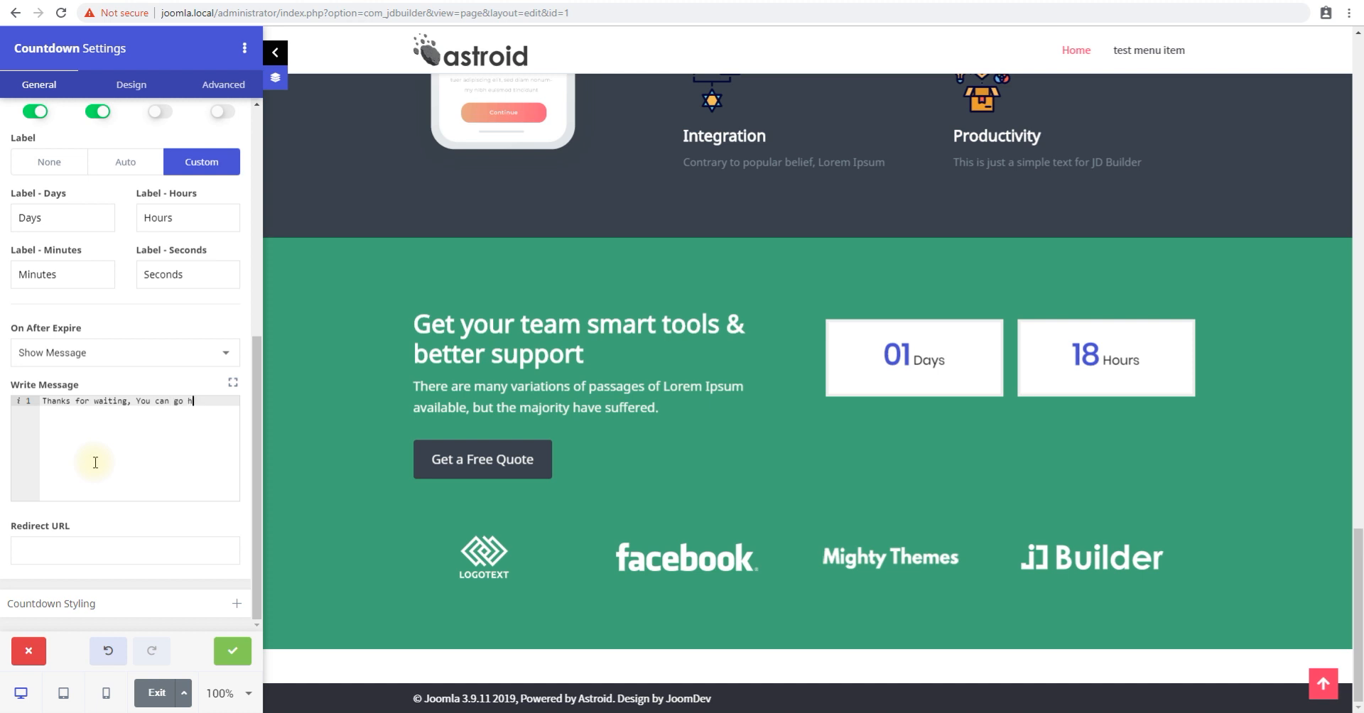
type("ere to download our product!")
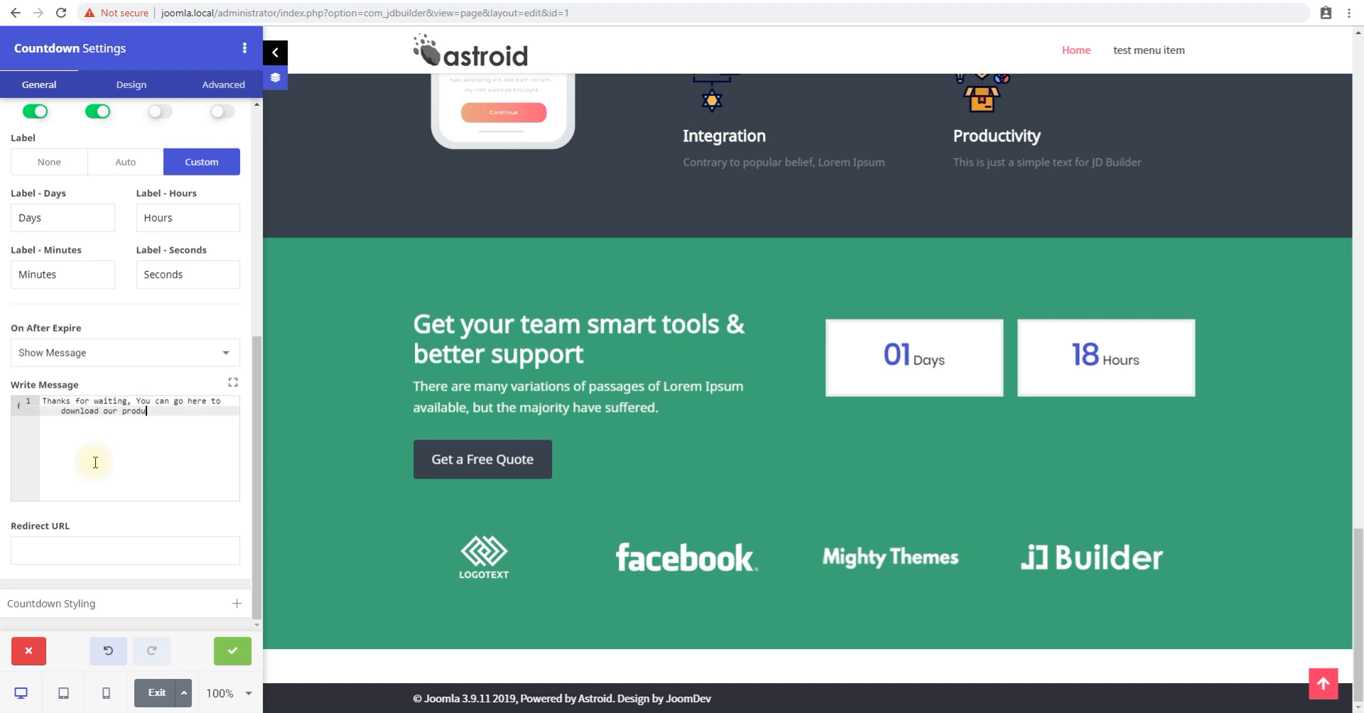
Step: Change the countdown's action after expiry to Hide & Show Message
left_click(127, 355)
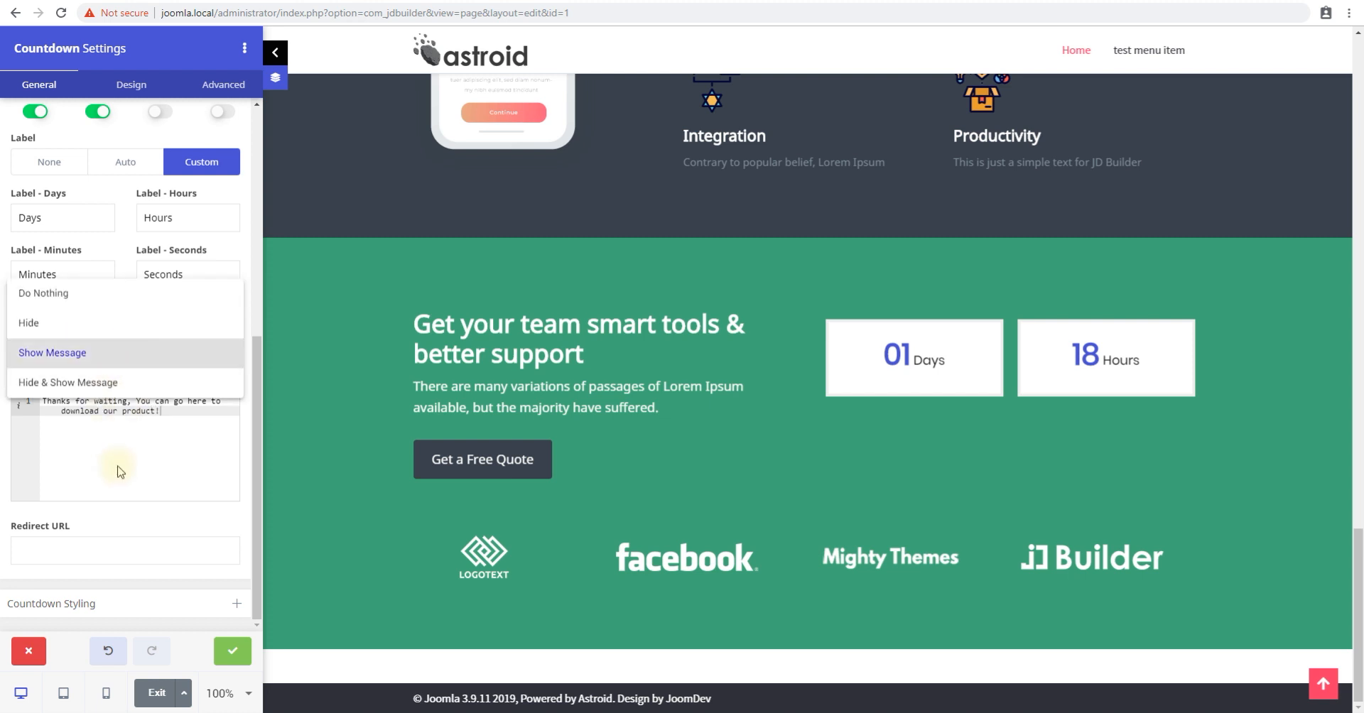
left_click(166, 437)
left_click(74, 558)
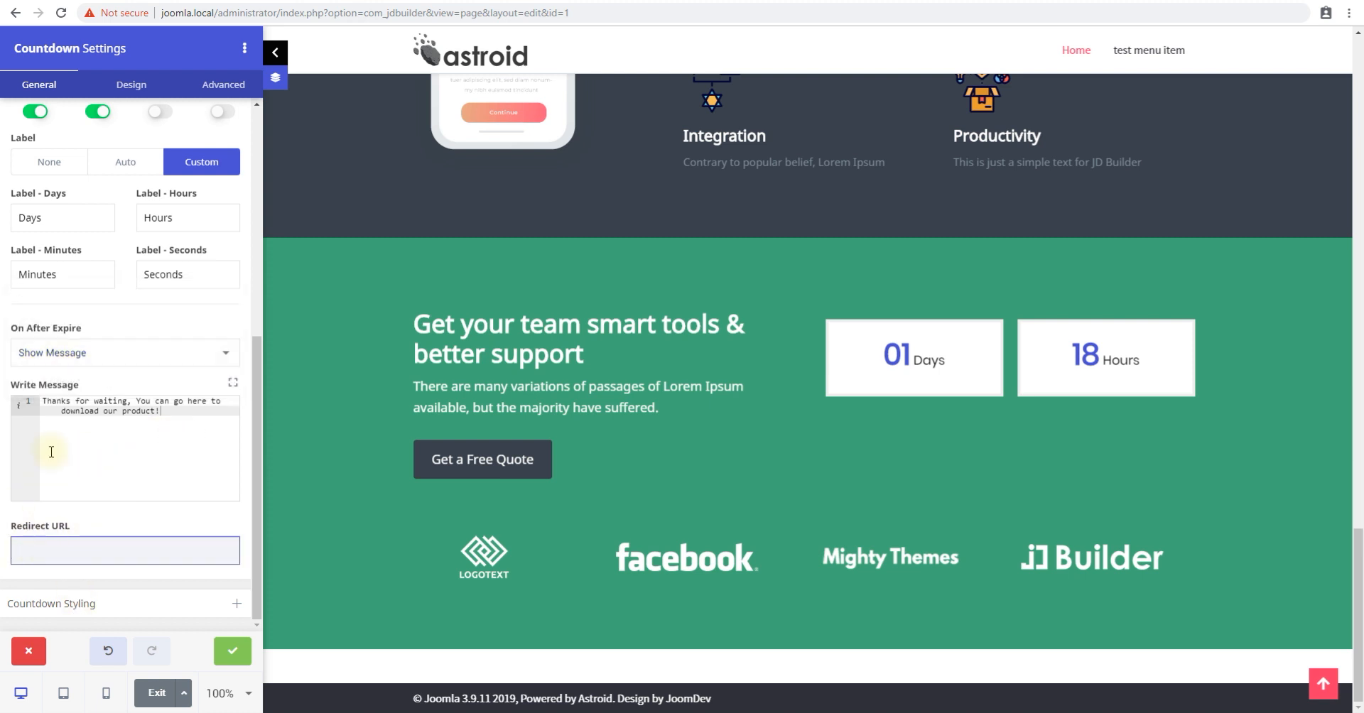
left_click(72, 363)
left_click(85, 381)
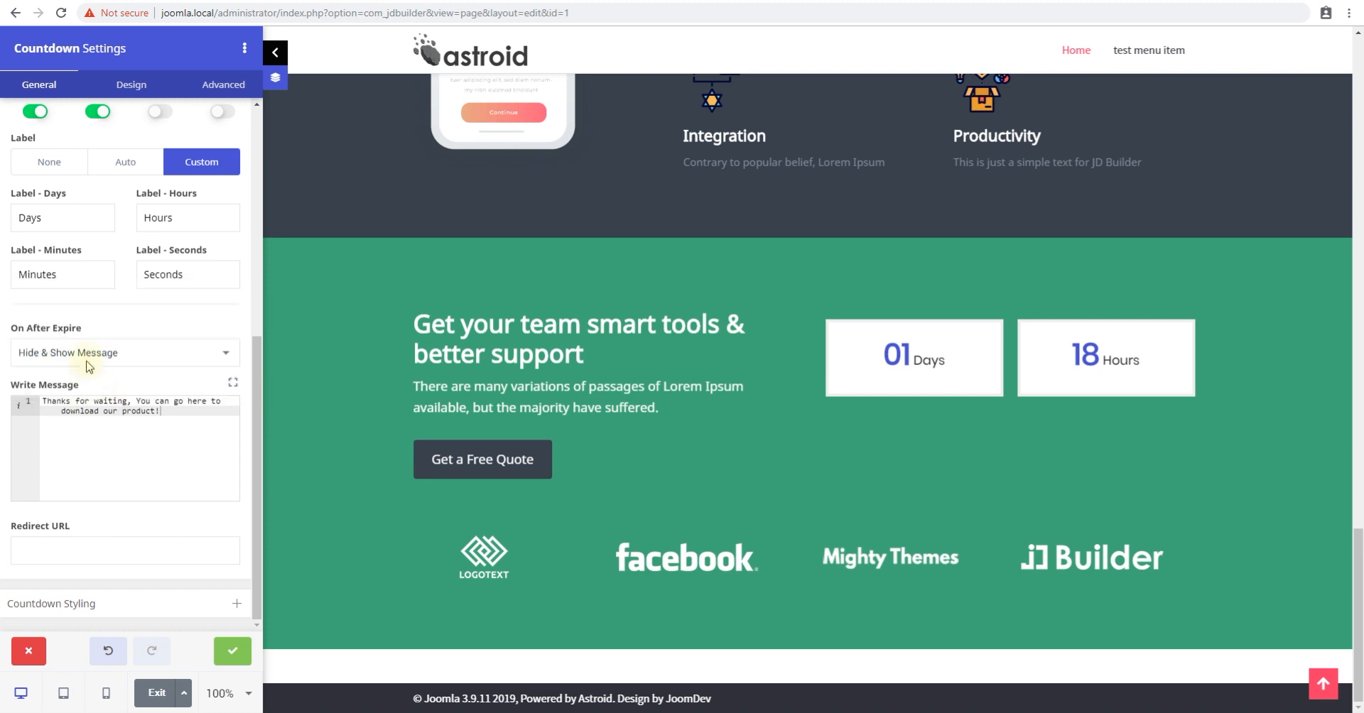
left_click(82, 360)
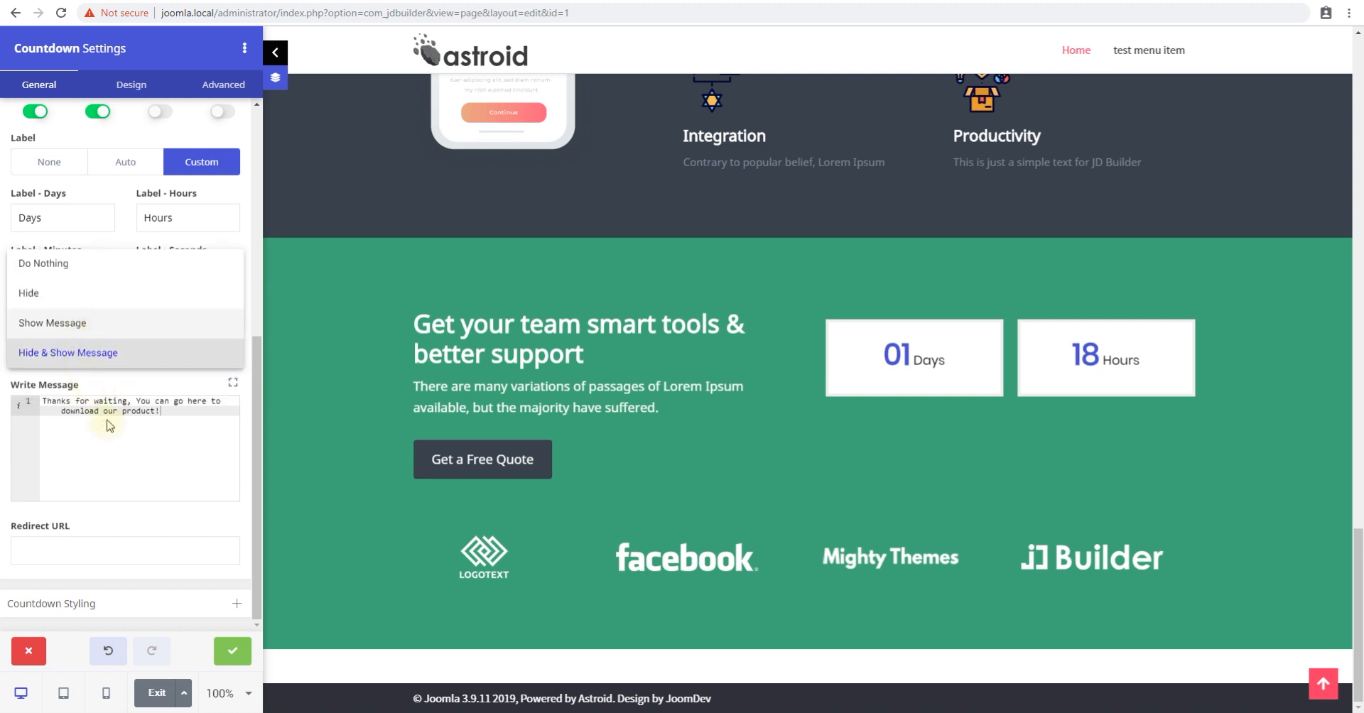
Step: Set the countdown's due date to today, November 28, 2019, and the due time's minutes to 12
scroll(114, 419, "up", 10)
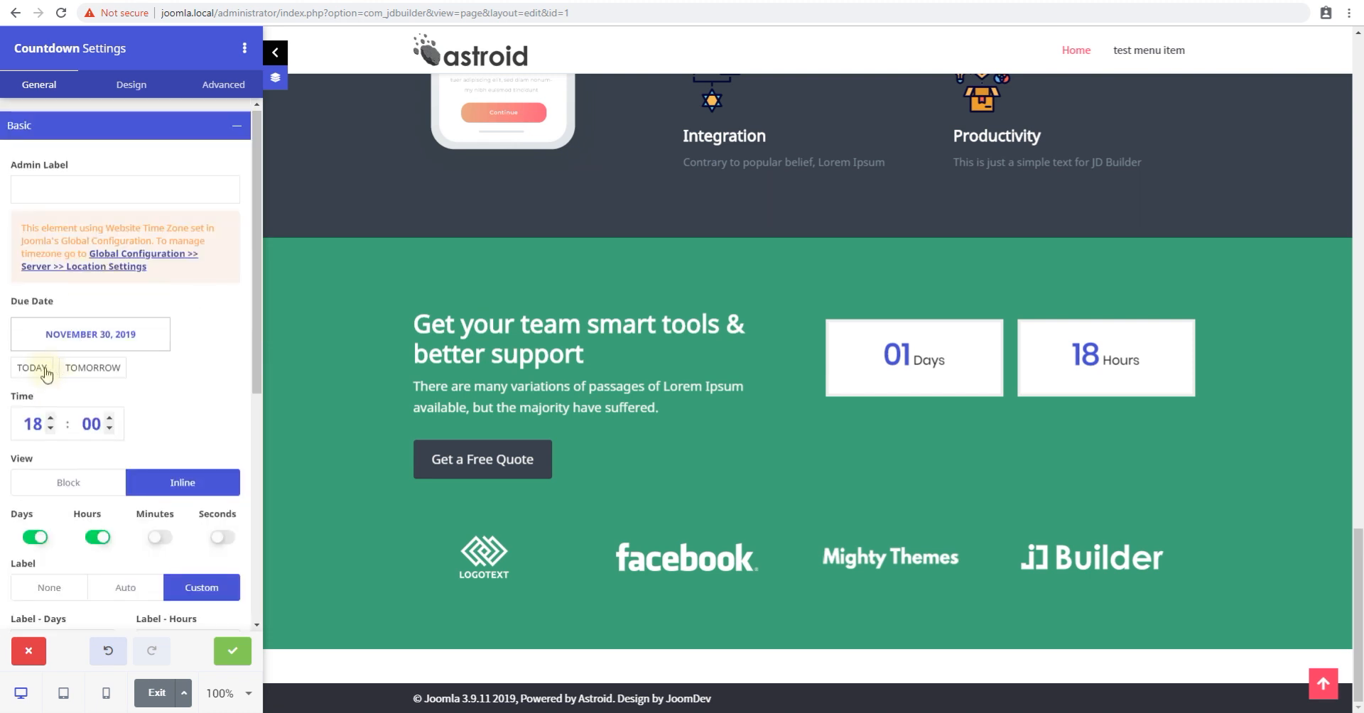
left_click(32, 367)
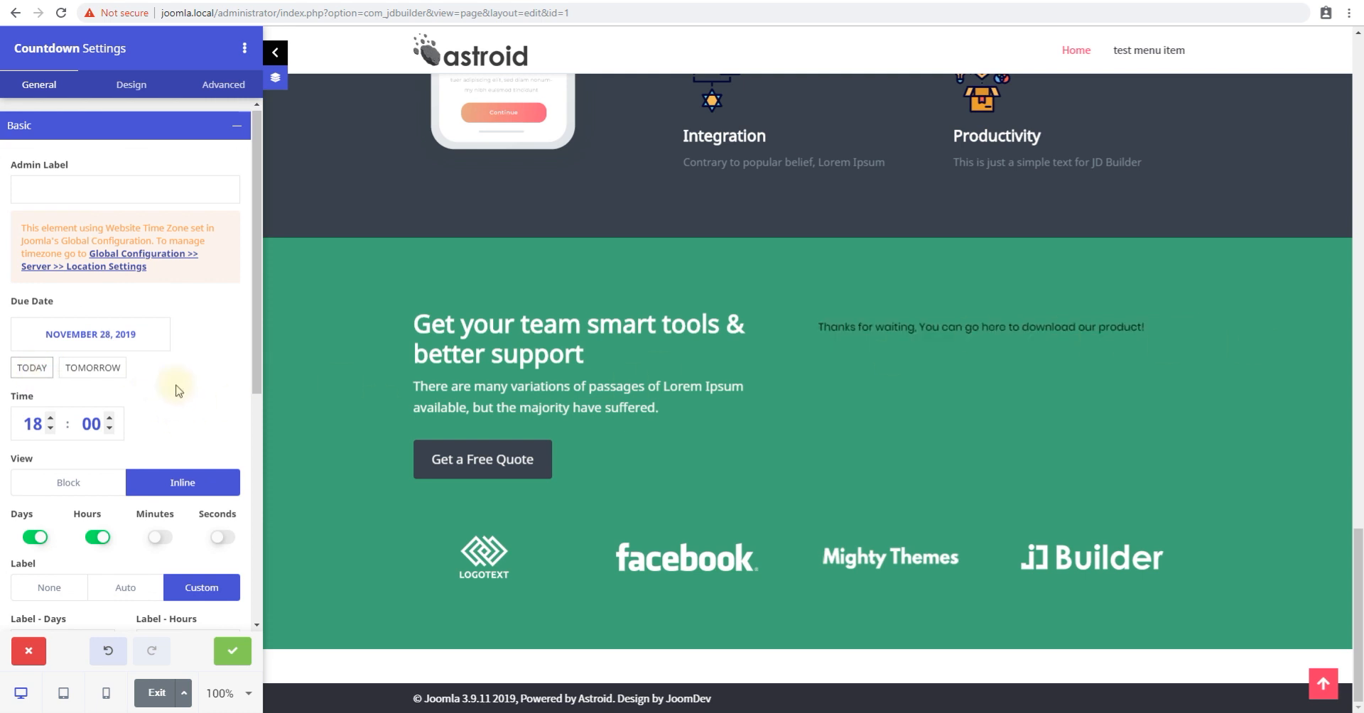
scroll(178, 391, "down", 2)
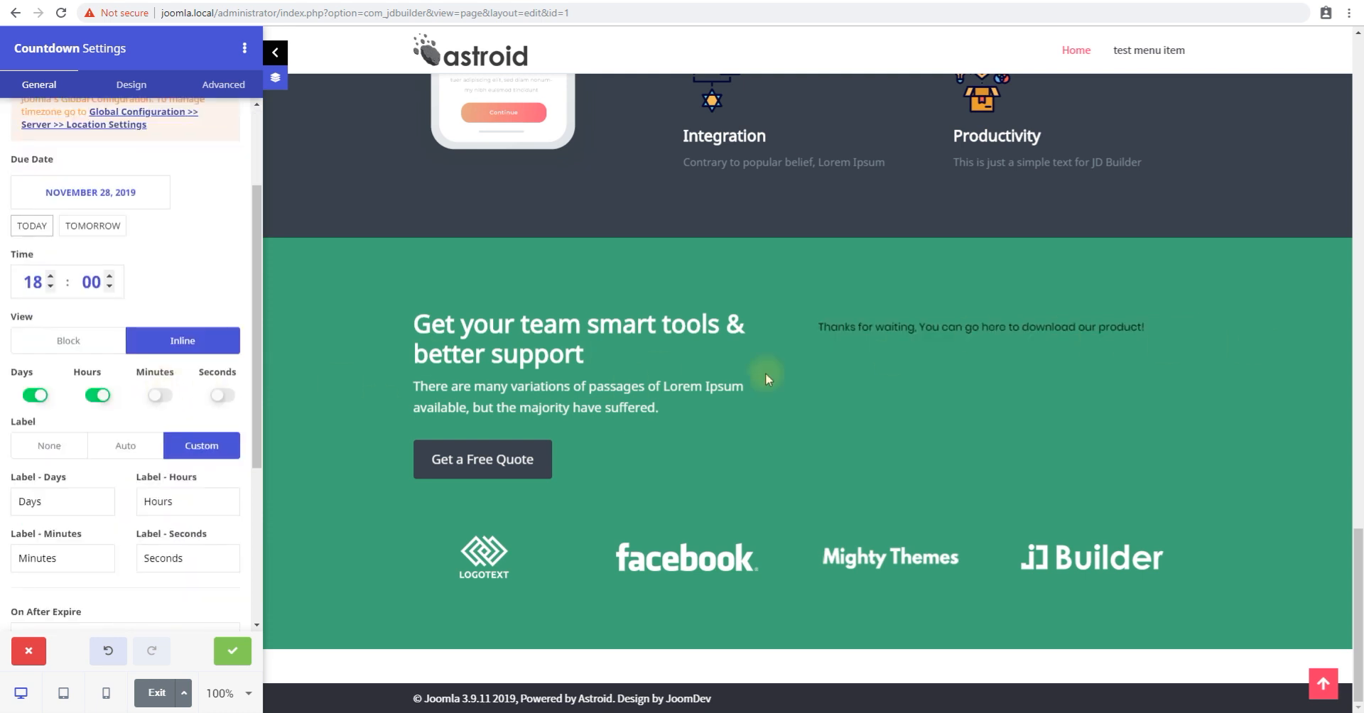
double_click(87, 280)
type("04")
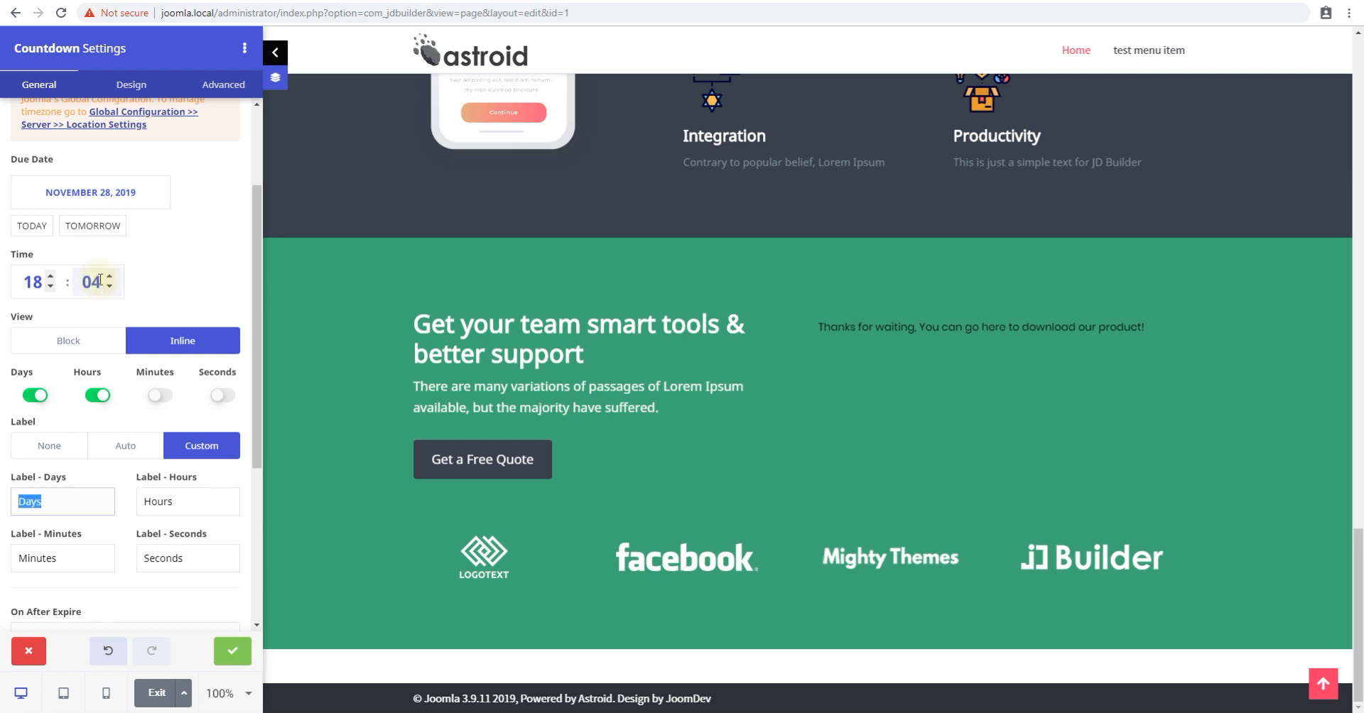
left_click(110, 276)
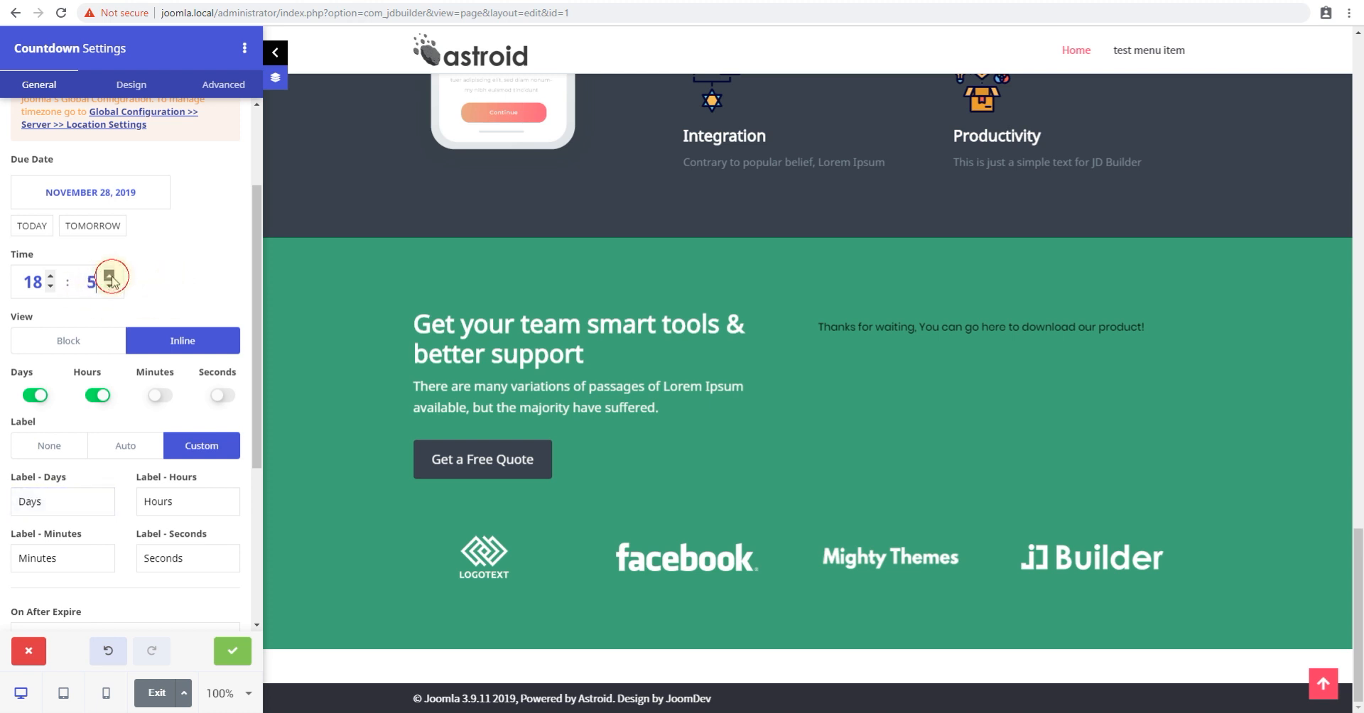
left_click(109, 276)
left_click(109, 276)
left_click(109, 277)
left_click(110, 276)
left_click(109, 276)
left_click(110, 276)
left_click(110, 276)
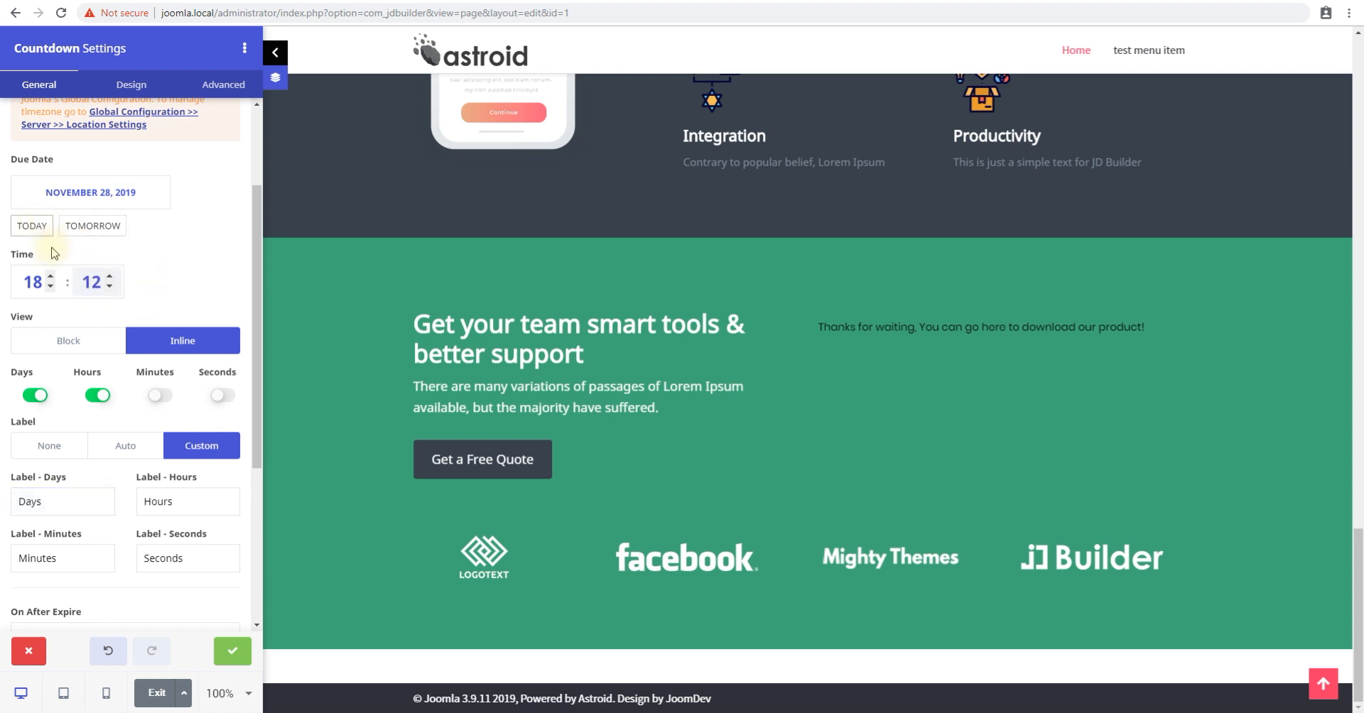
Step: Show the countdown's minutes and seconds, try 17 and 05 as the due hour and settle on 23
left_click(157, 394)
left_click(227, 396)
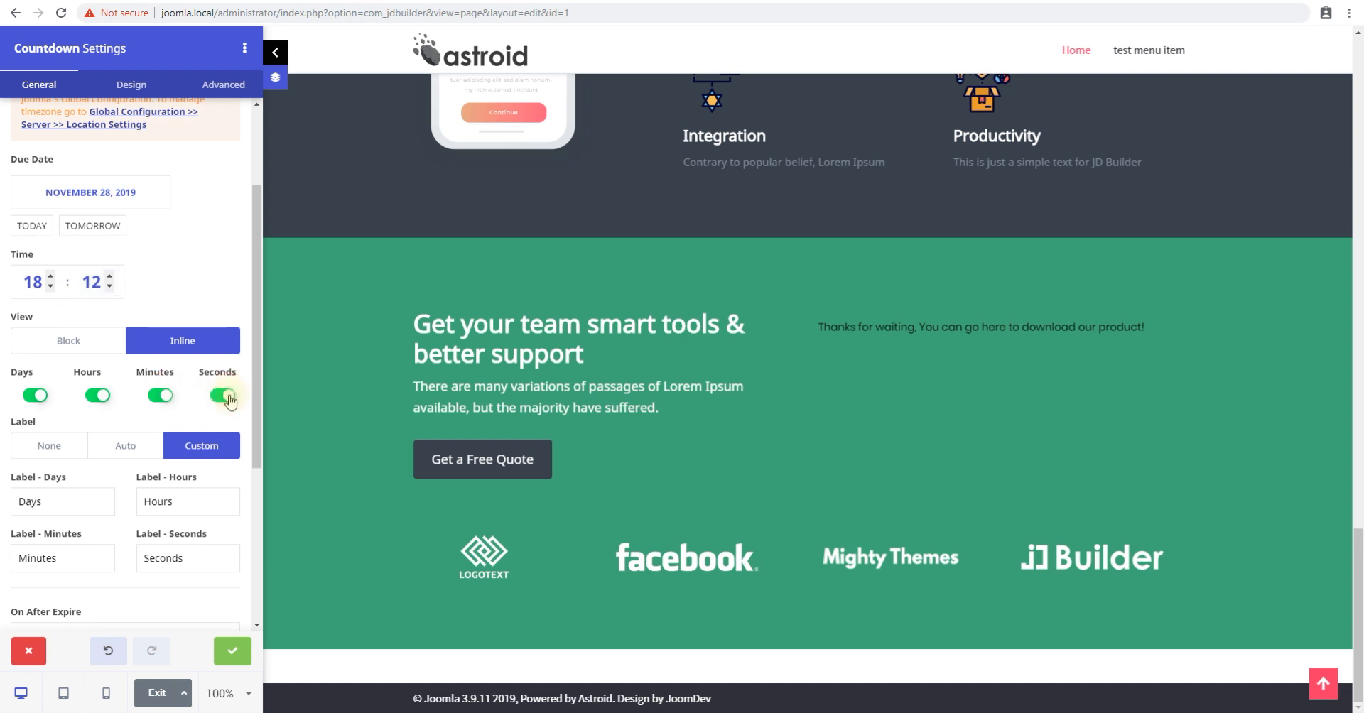
left_click(37, 278)
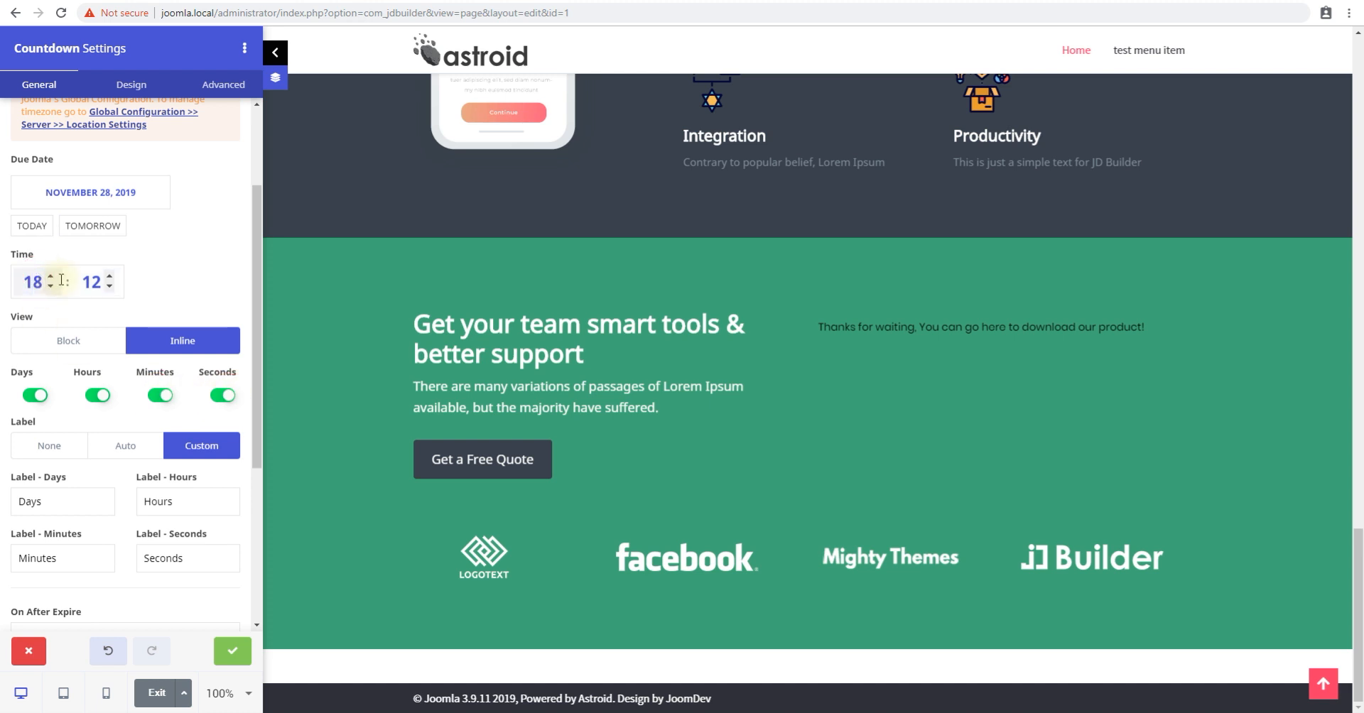
type("7")
key("Tab")
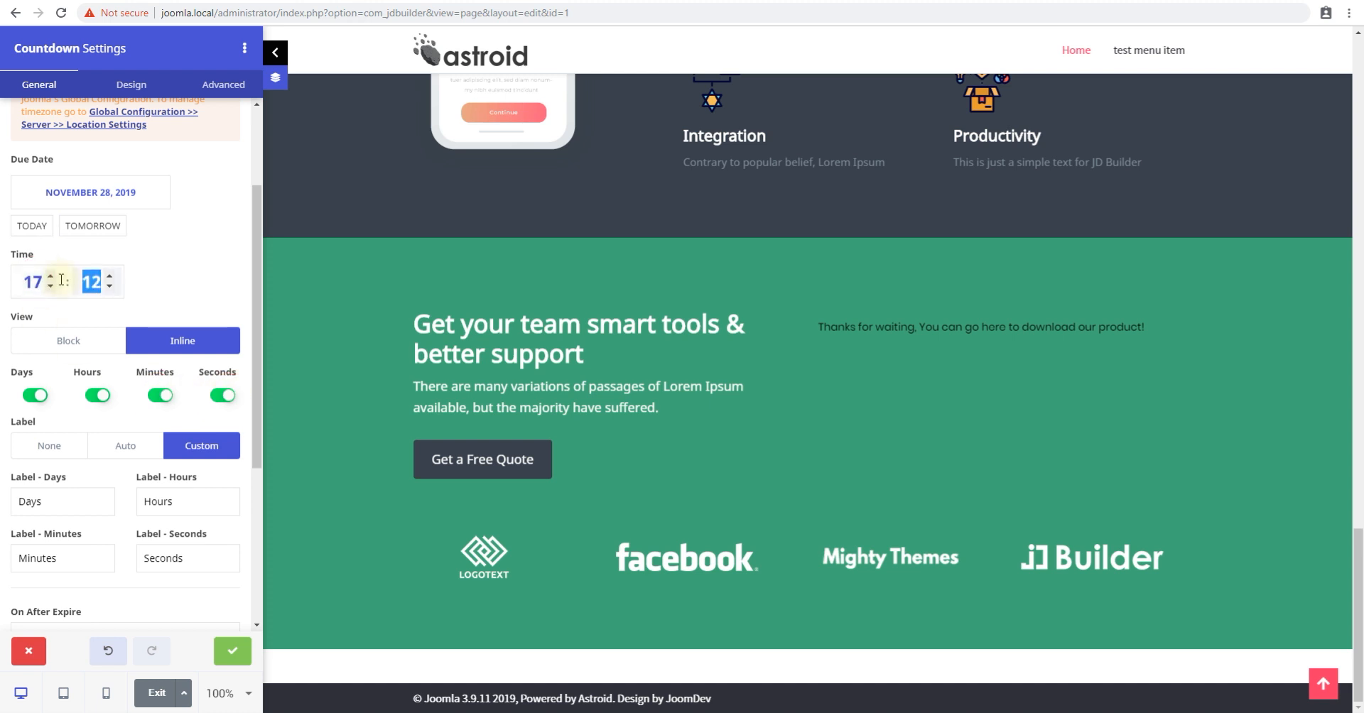
key("shift+Tab")
type("05")
key("Tab")
key("shift+Tab")
type("23")
key("Tab")
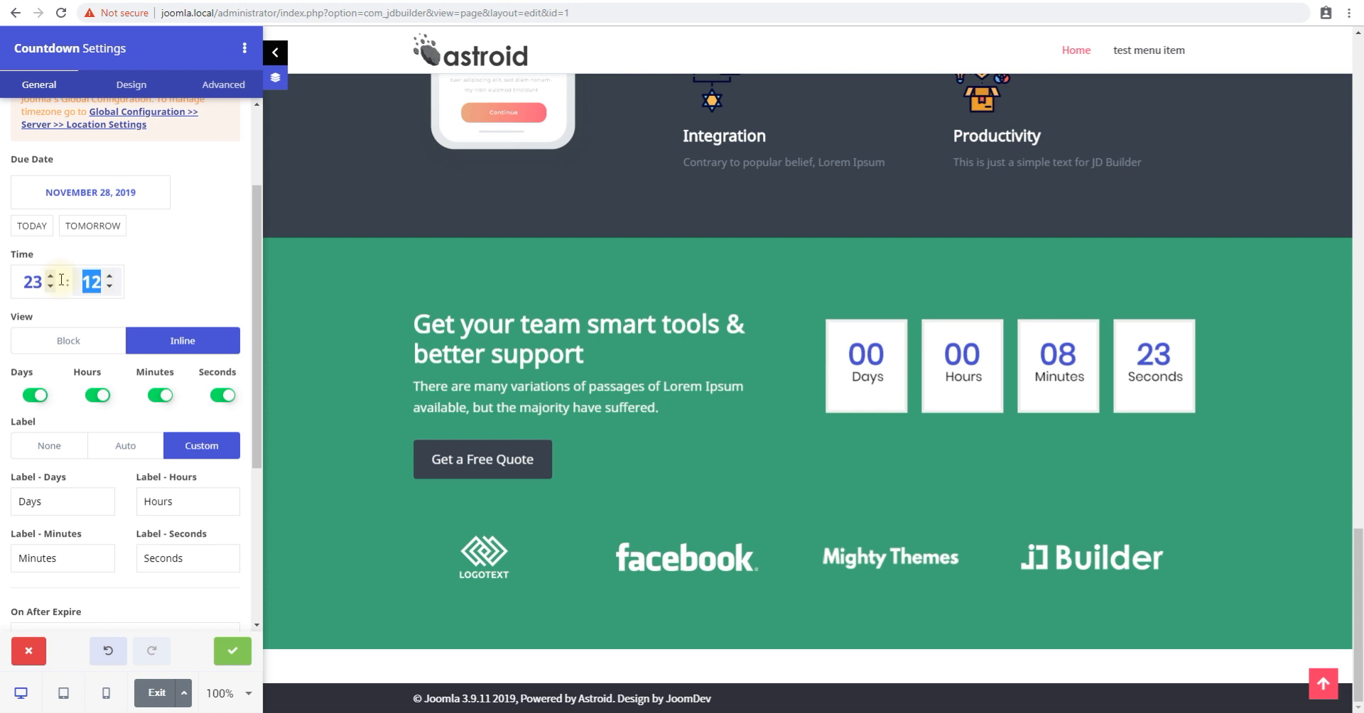
Step: Try 02, 09 and 05 as the due time's minutes and settle on 04
type("02")
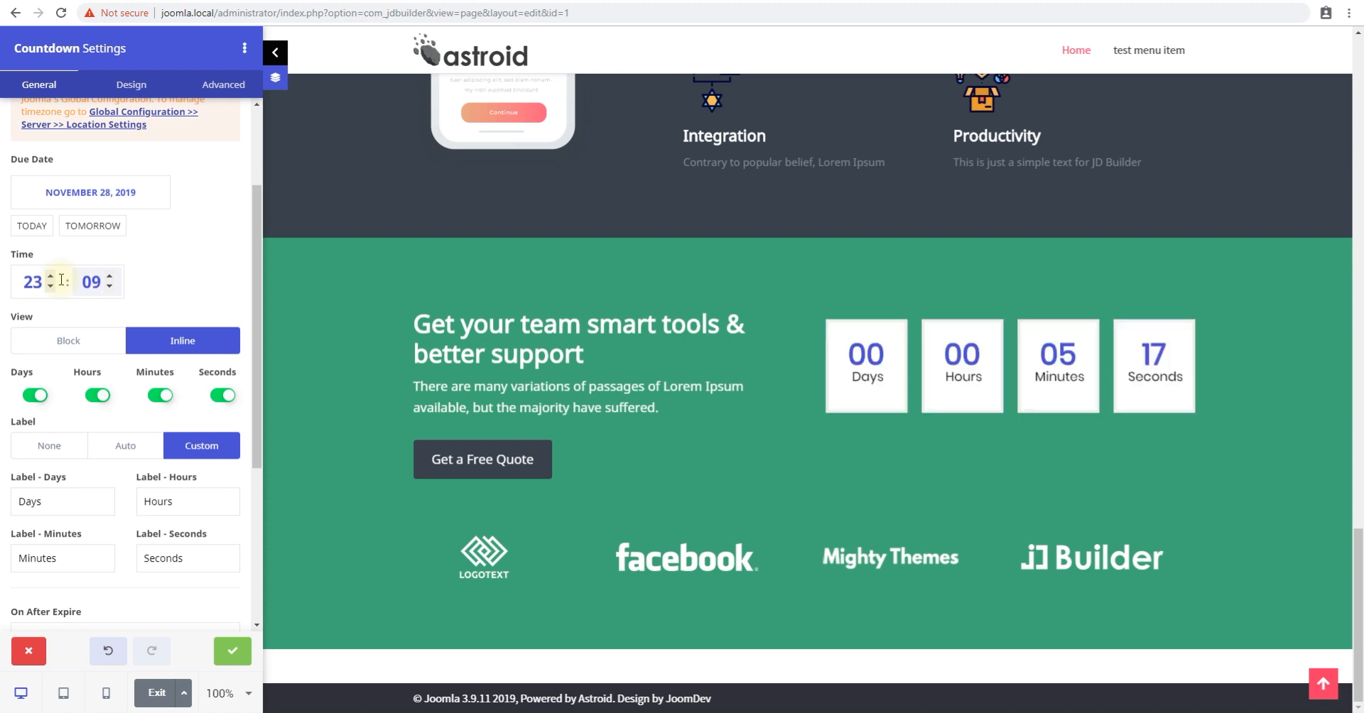
key("BackSpace")
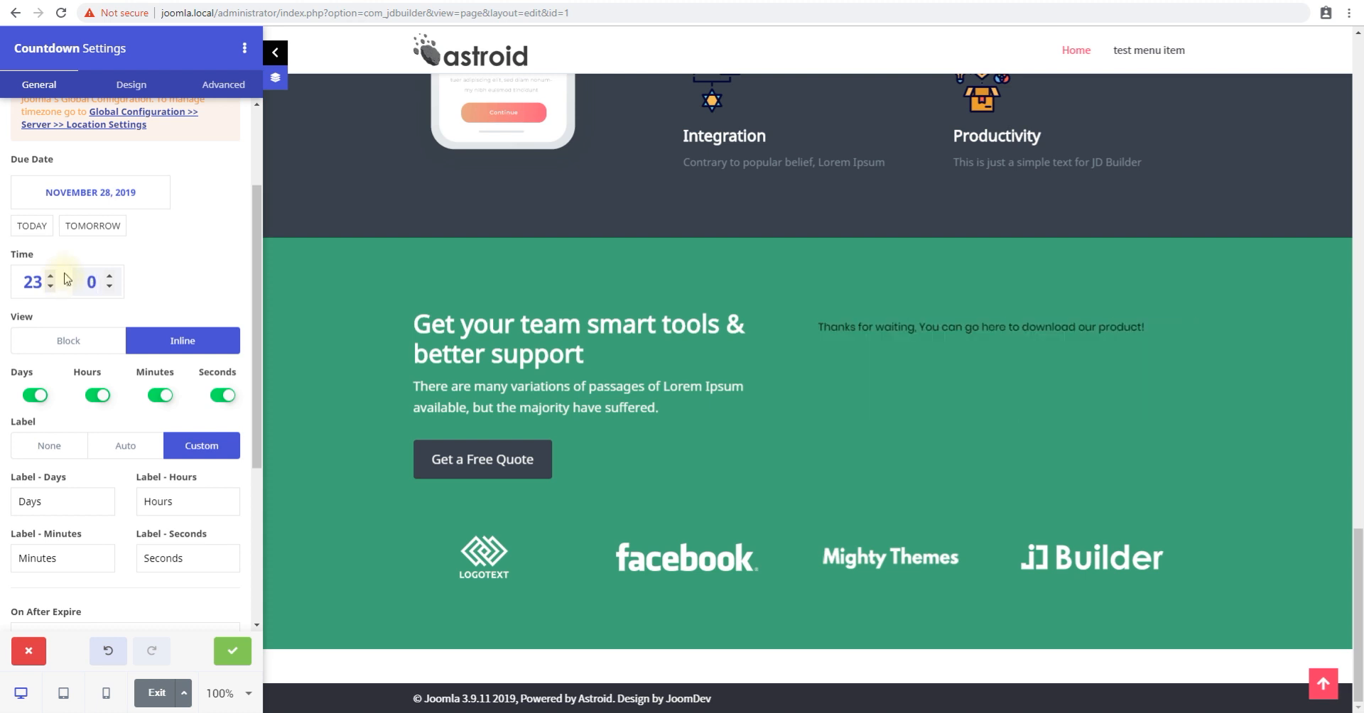
type("5")
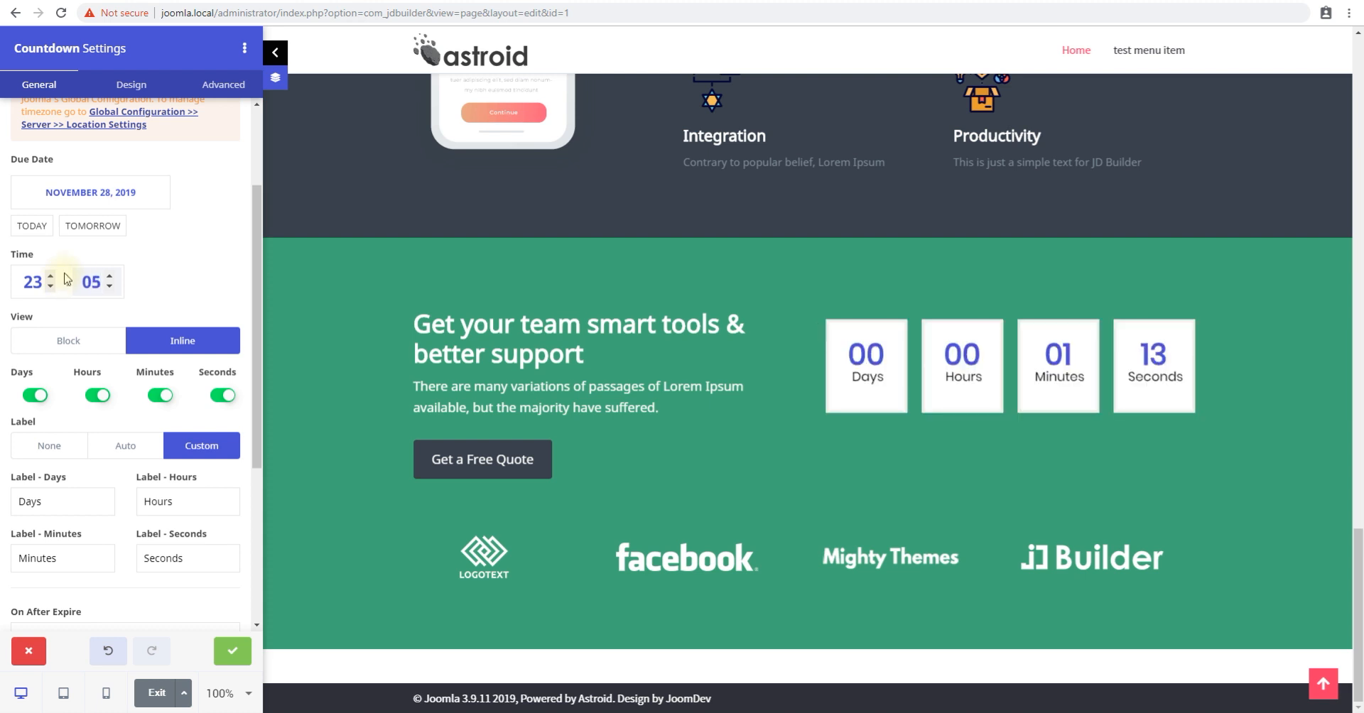
key("BackSpace")
type("4")
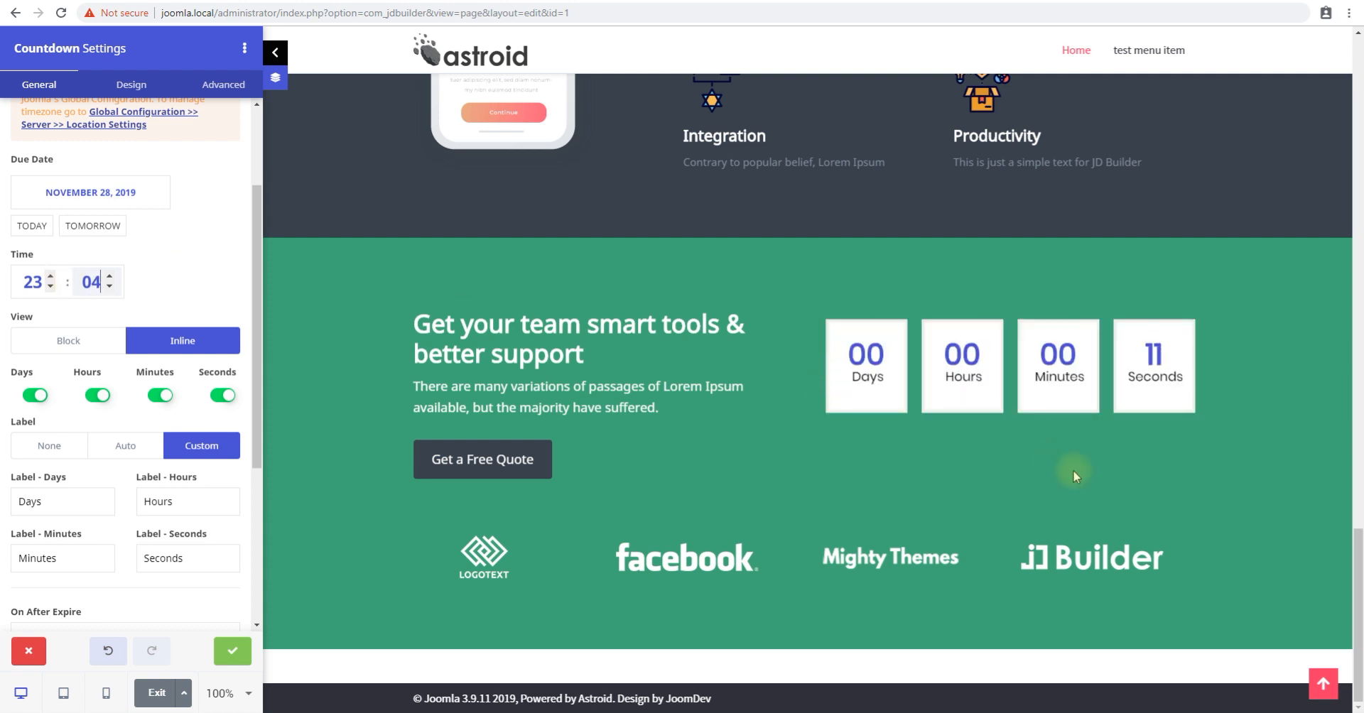
scroll(121, 455, "down", 4)
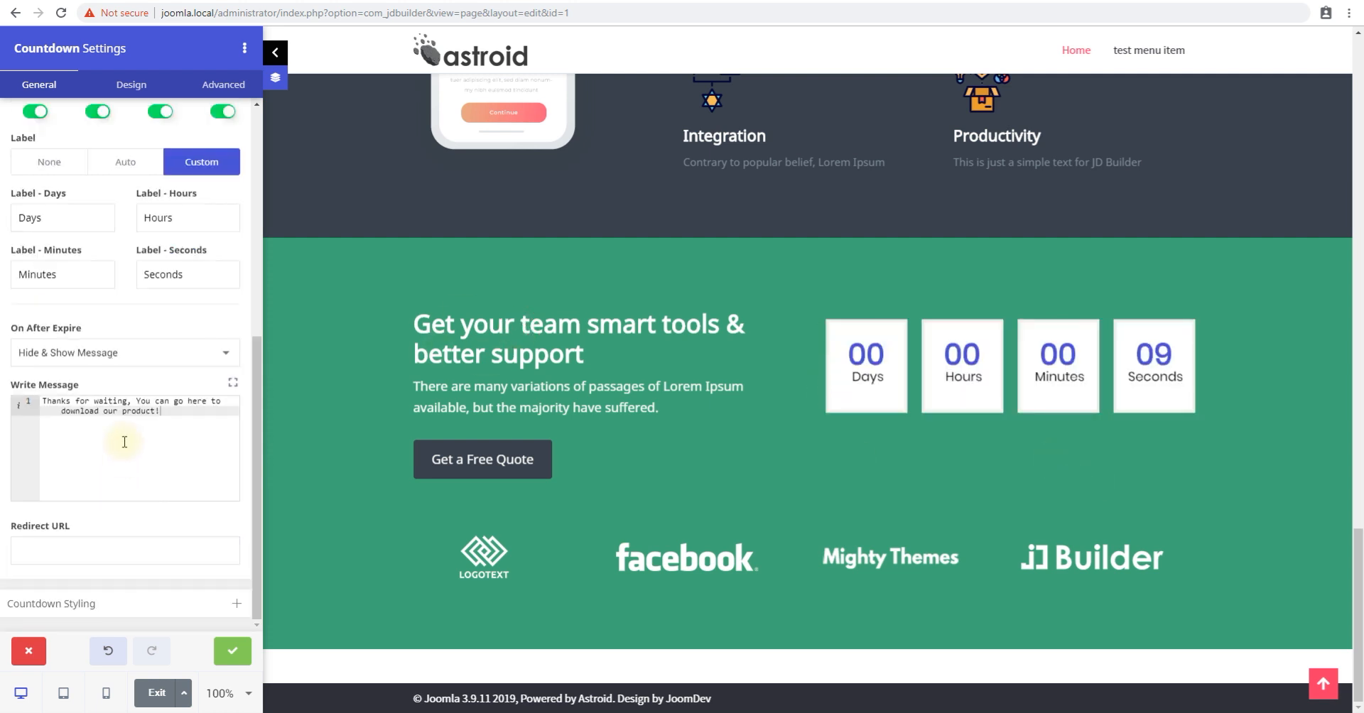
left_click(111, 543)
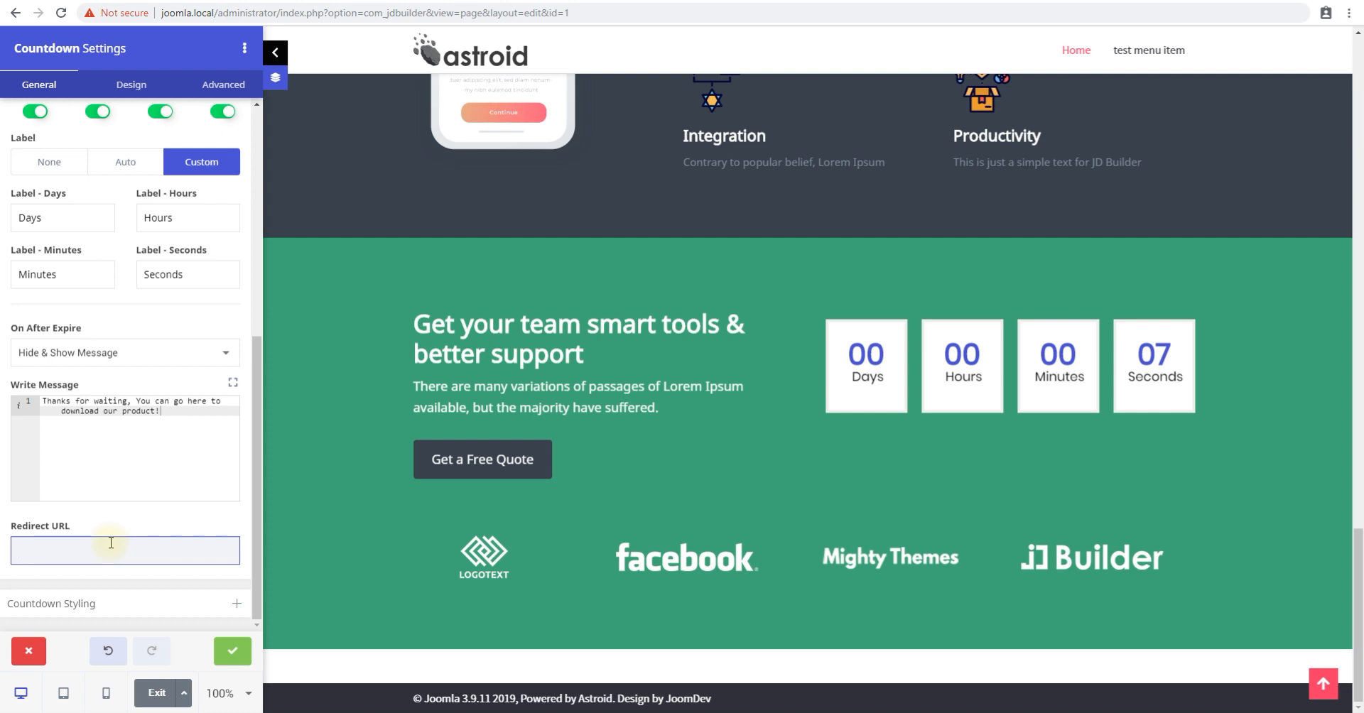
type("https://w")
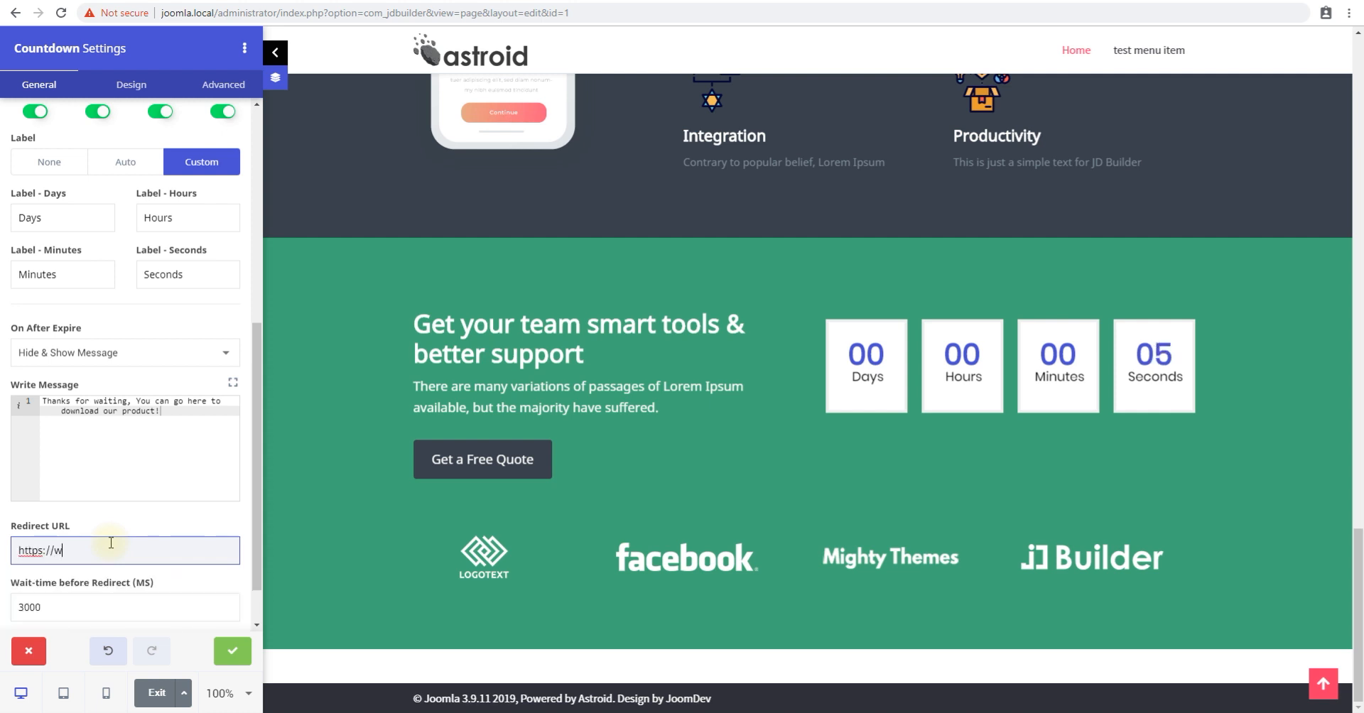
type("ww.google.com")
key("Tab")
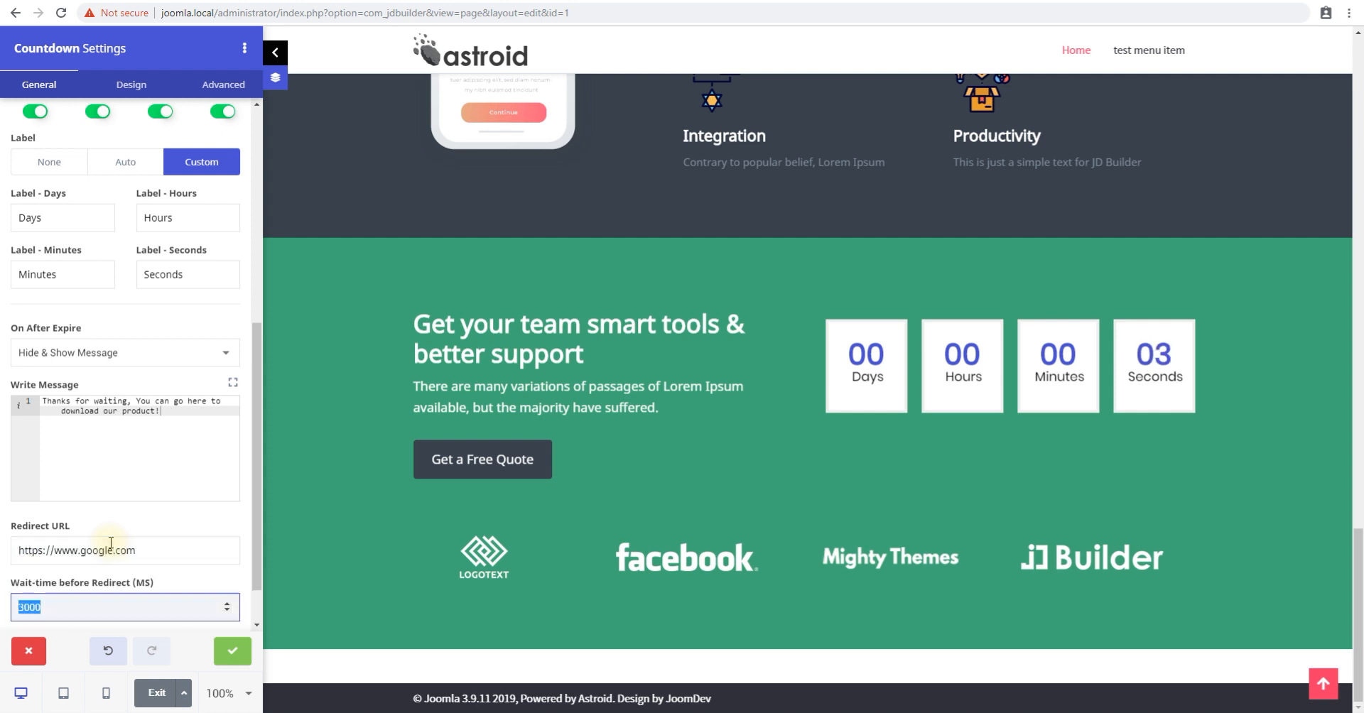
scroll(135, 502, "down", 1)
left_click(693, 499)
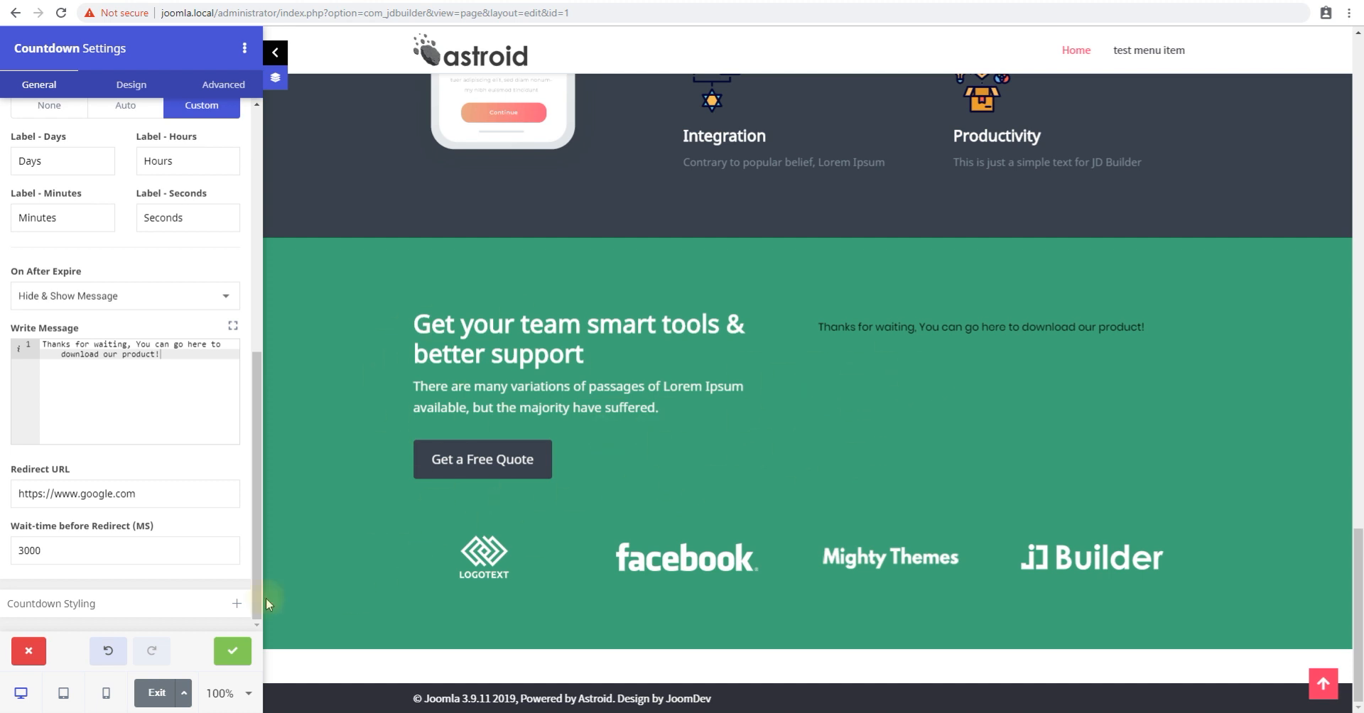
Step: Review the redirect URL and the Countdown Styling section, and return to the Basic settings
left_click_drag(154, 497, 16, 497)
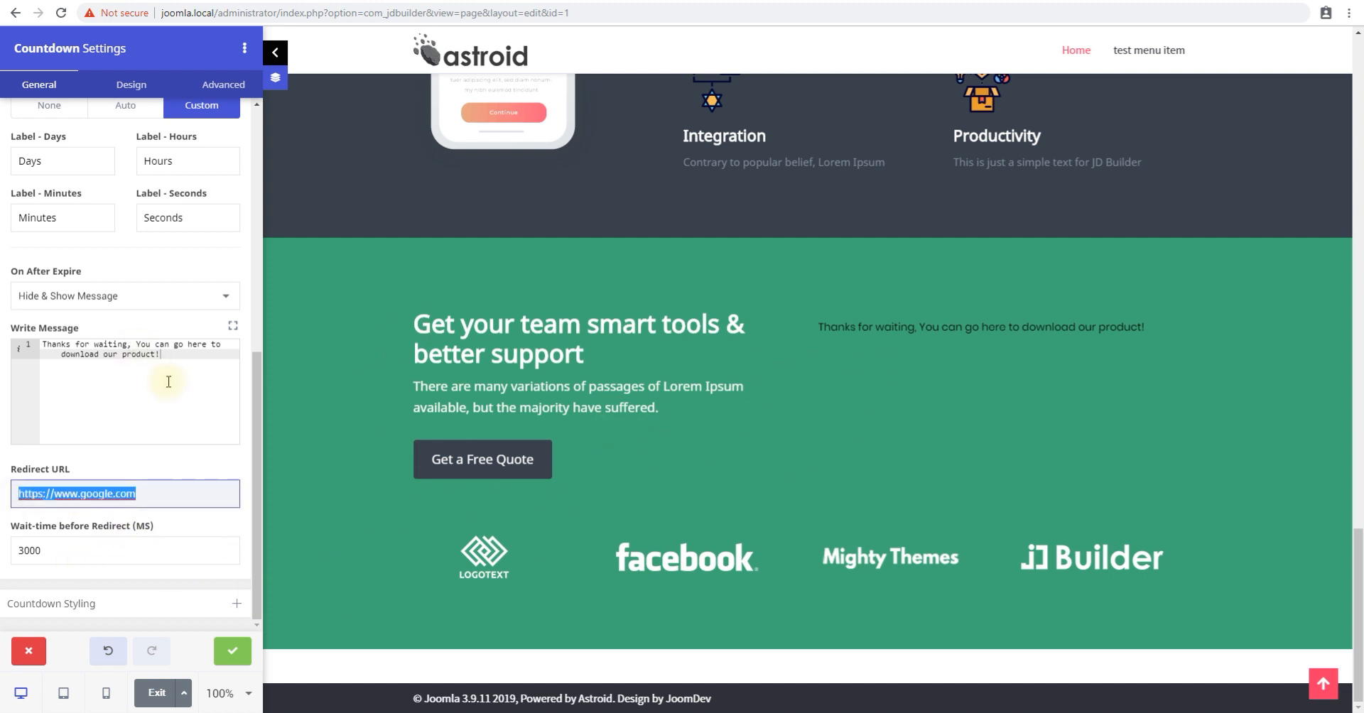
left_click(71, 605)
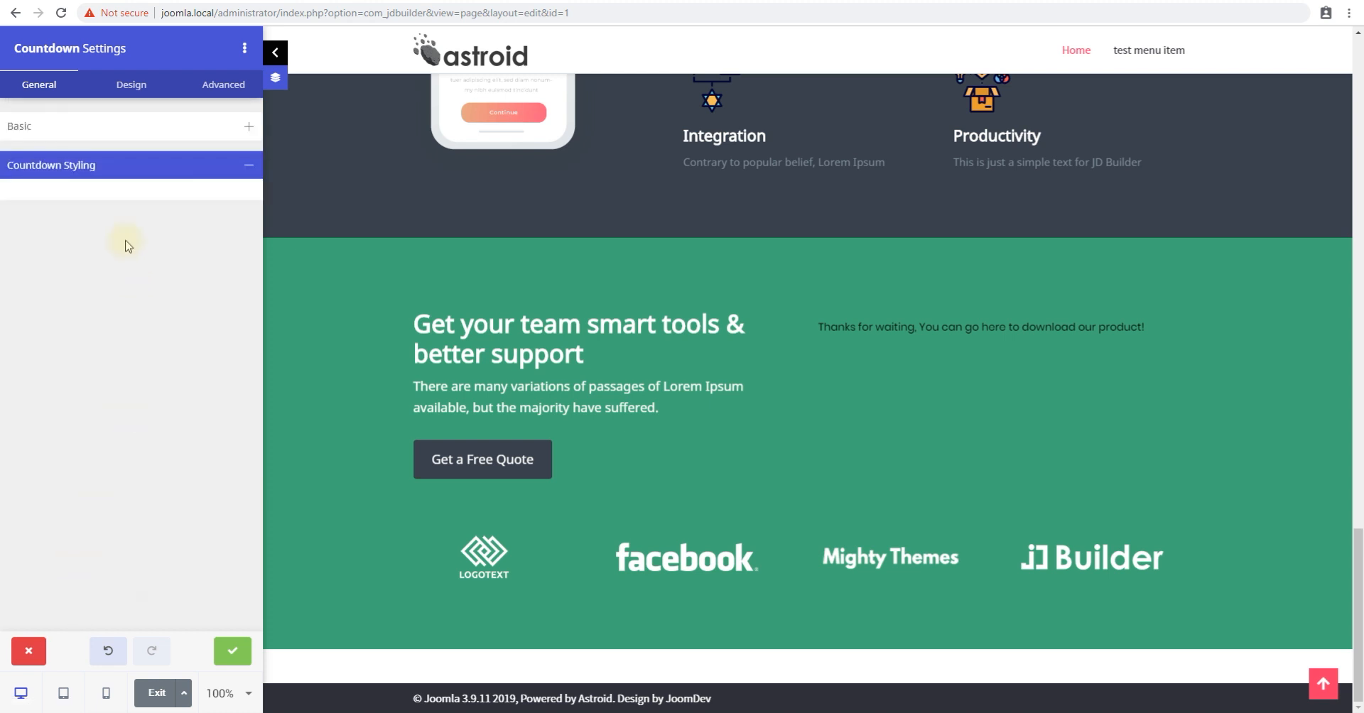
left_click(91, 127)
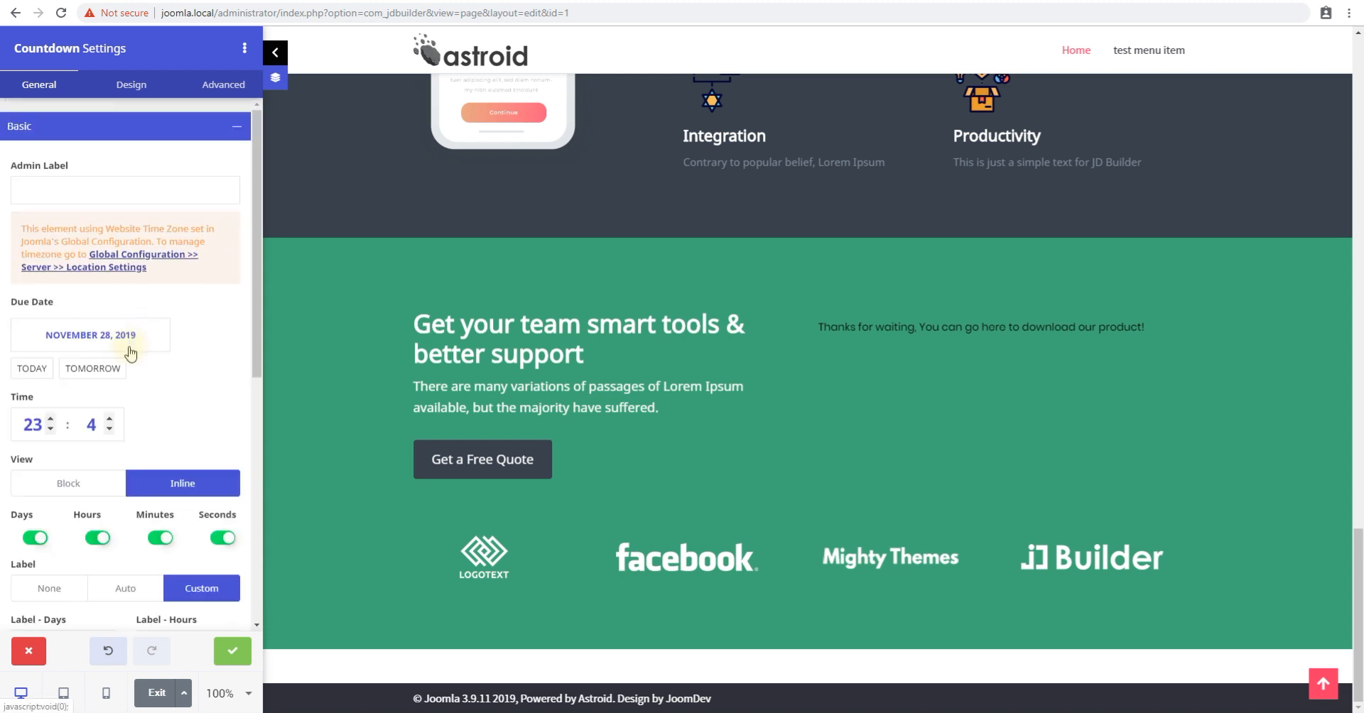
Step: Set the countdown's due date to tomorrow, November 29, 2019
scroll(71, 398, "down", 1)
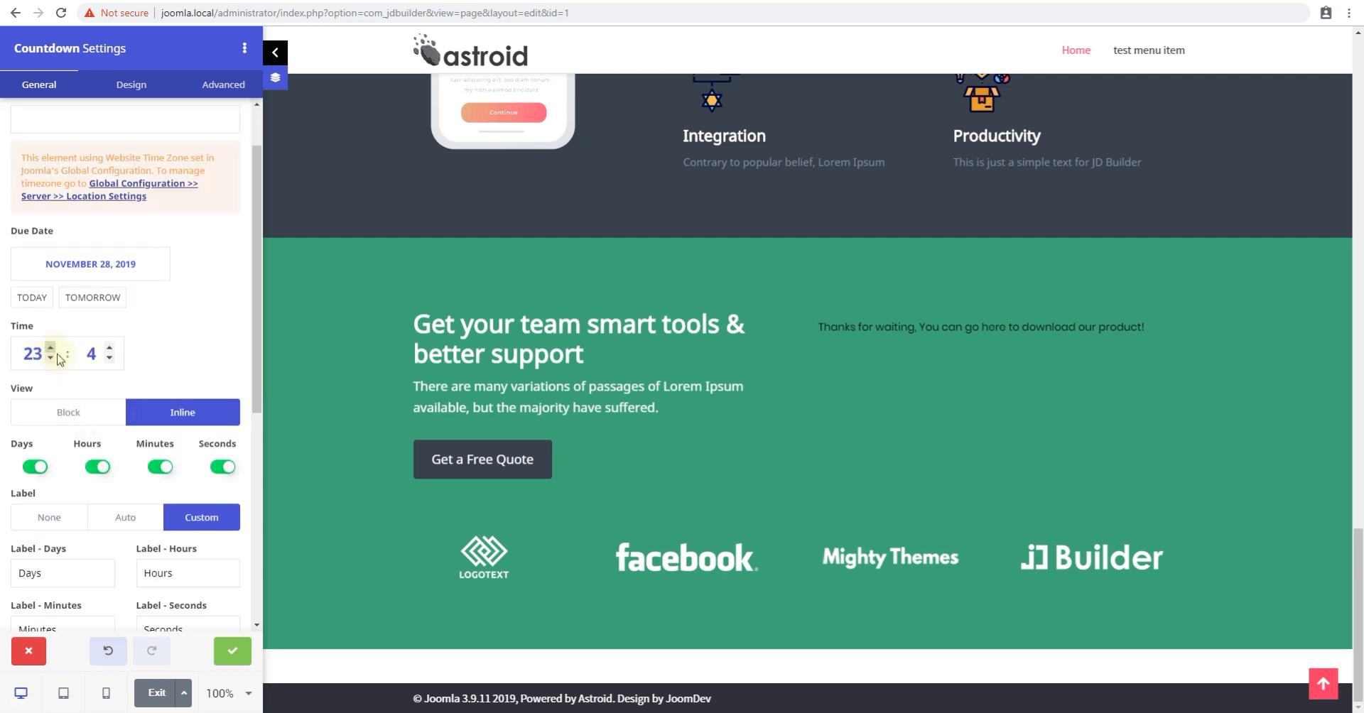
left_click(69, 304)
scroll(176, 351, "up", 1)
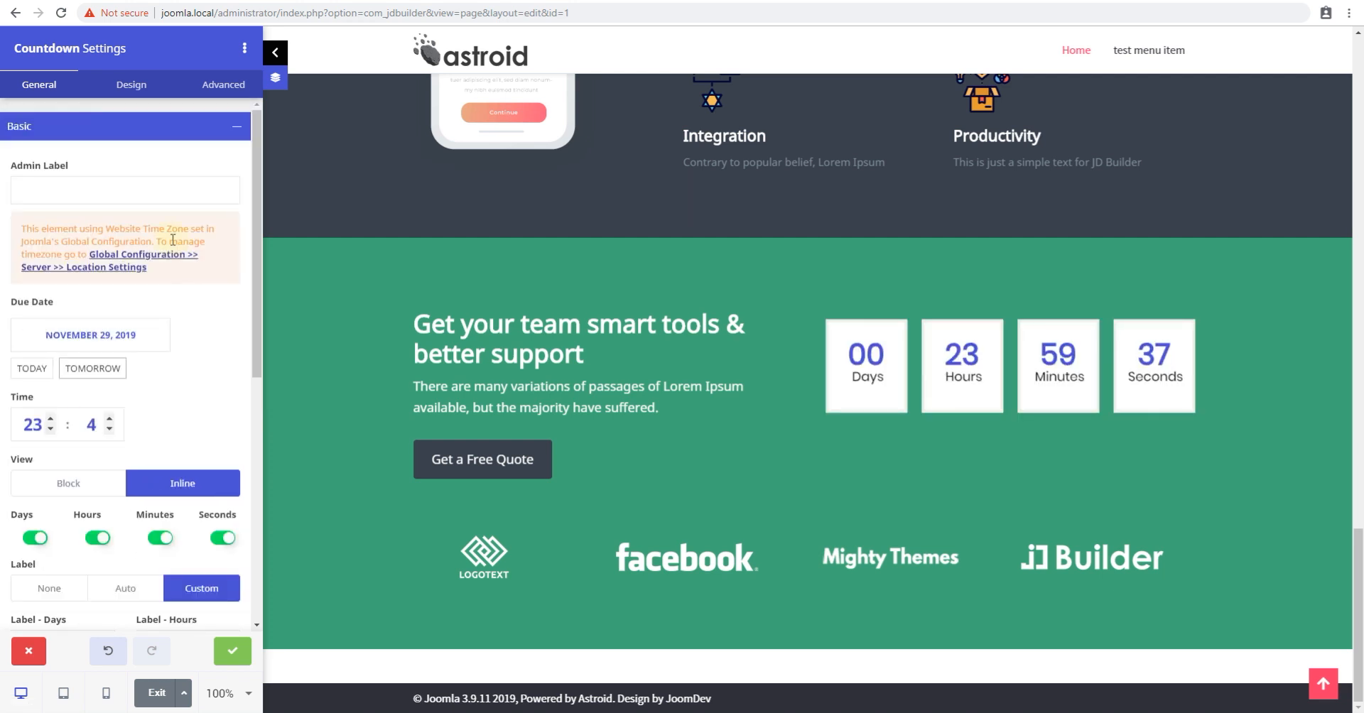
Step: In the Countdown Styling settings, give the countdown boxes a box shadow of 2px 2px 10px 2px rgba(0, 0, 0, 0.25)
left_click(110, 136)
left_click(122, 169)
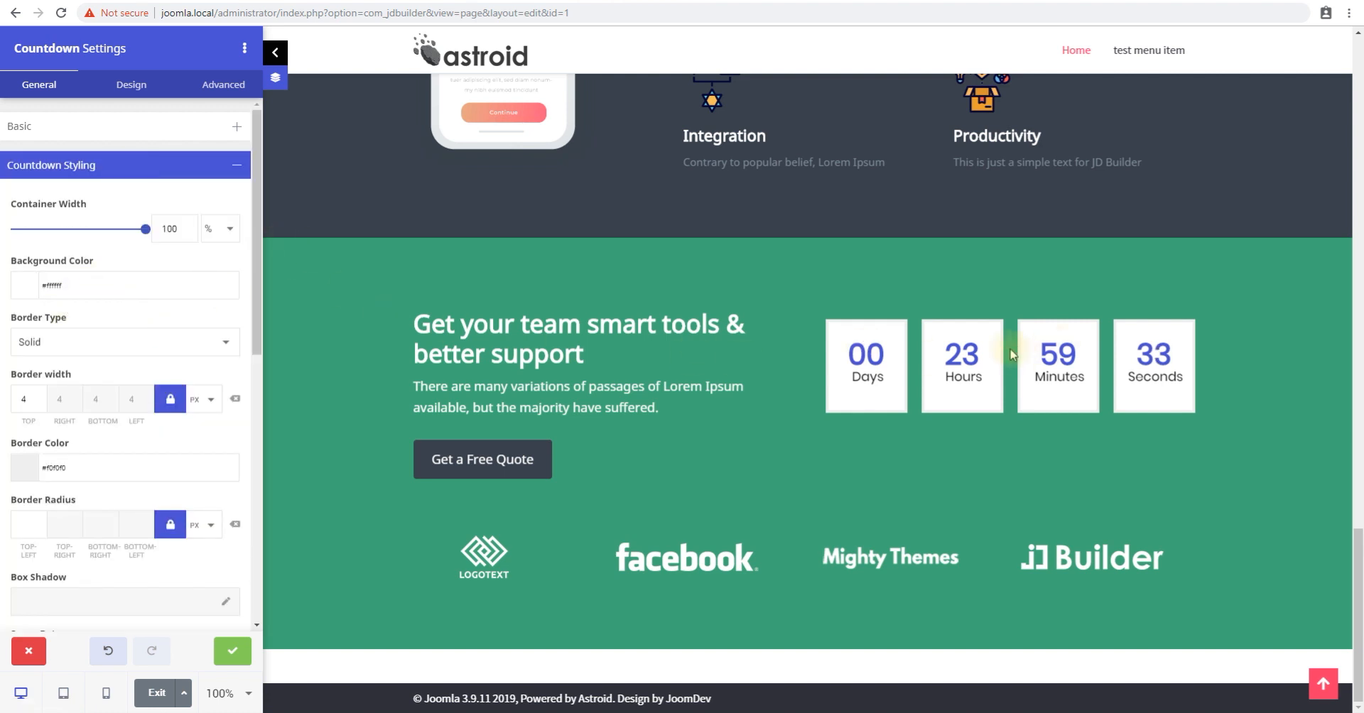
left_click_drag(848, 341, 881, 373)
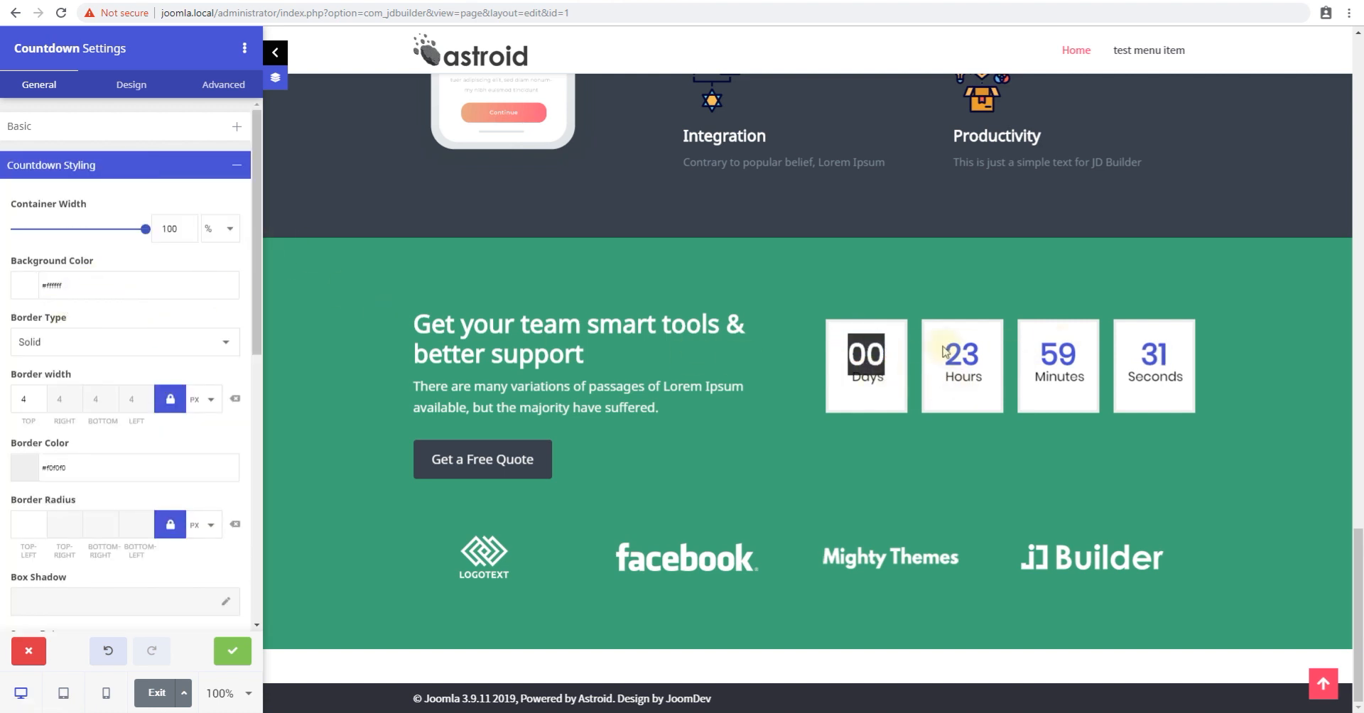
left_click_drag(943, 344, 979, 352)
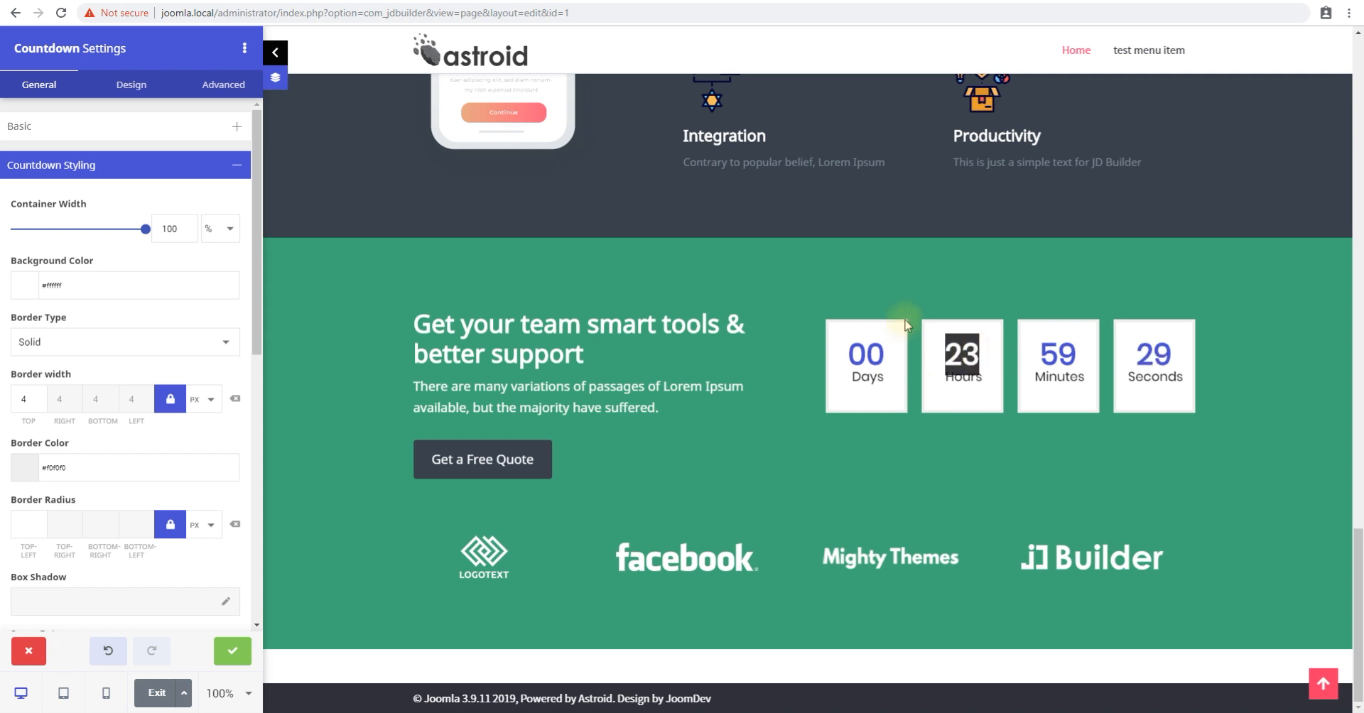
left_click(1060, 382)
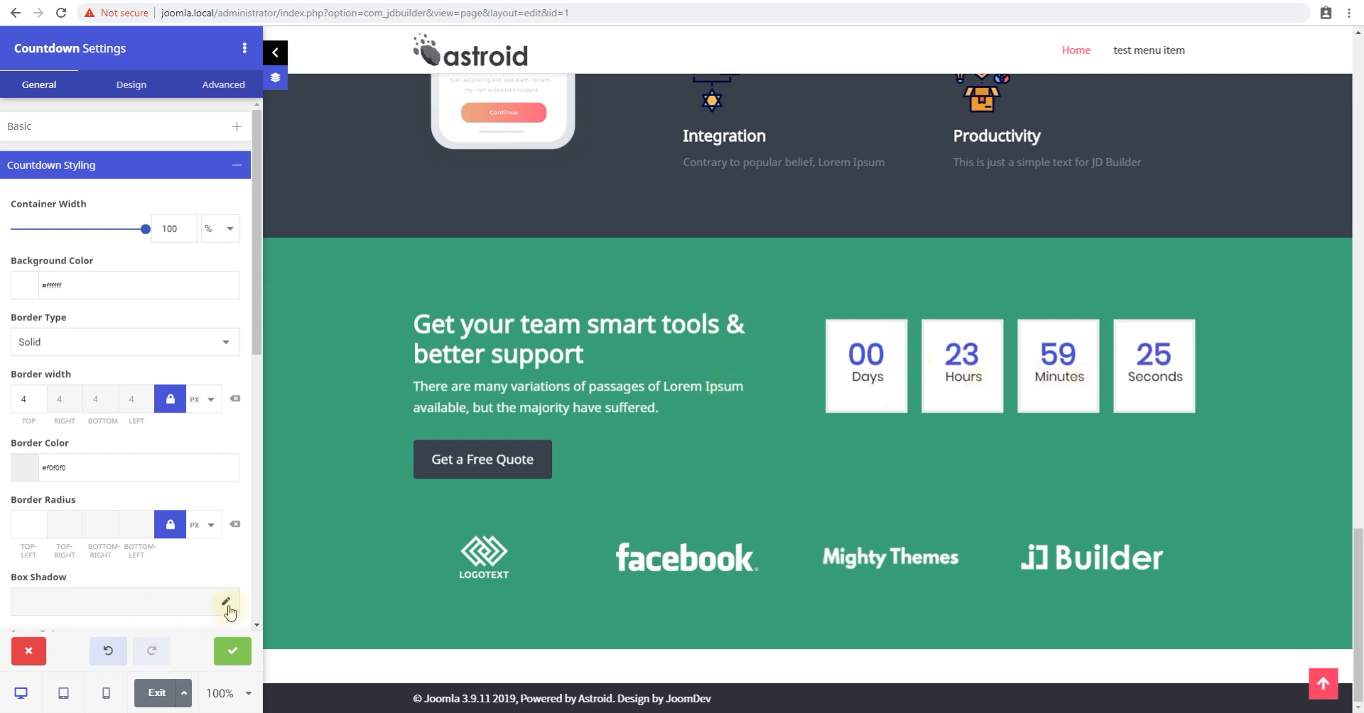
left_click(225, 602)
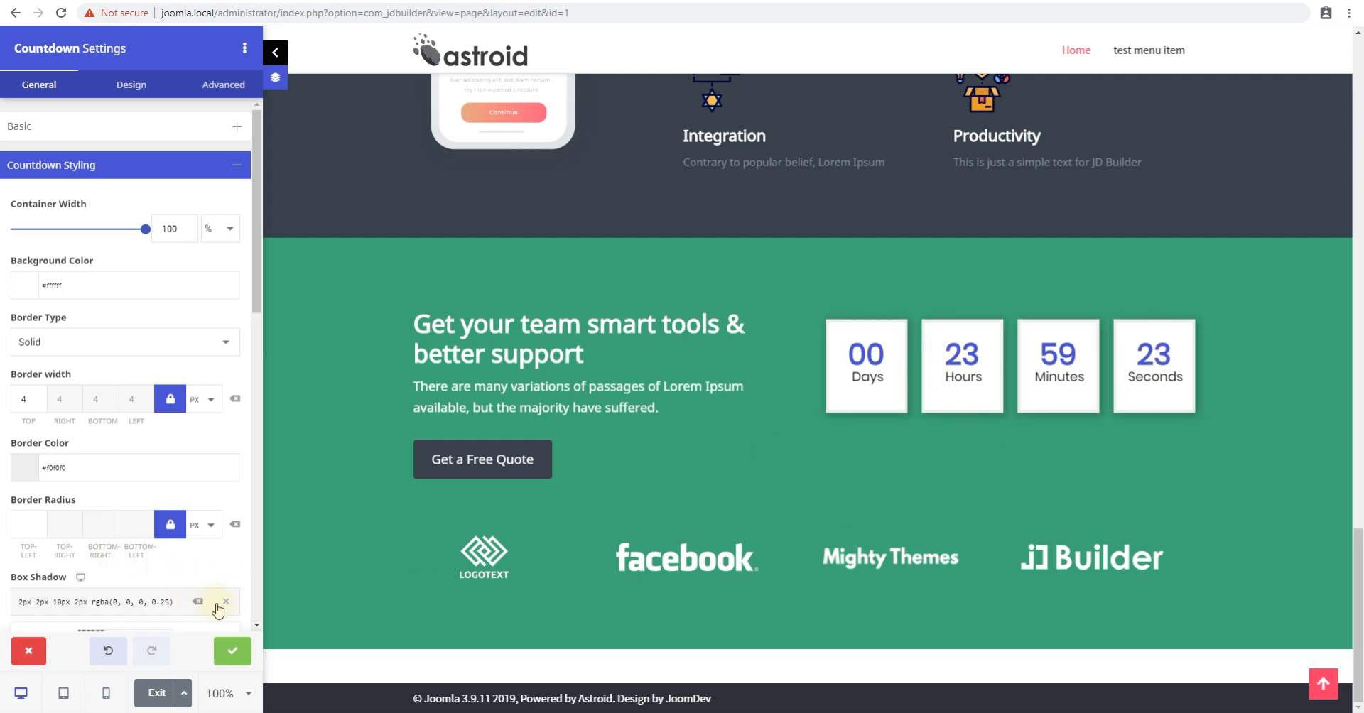
Step: Review the countdown's spacing, number, label and message styling, and apply the element's settings
scroll(115, 555, "down", 2)
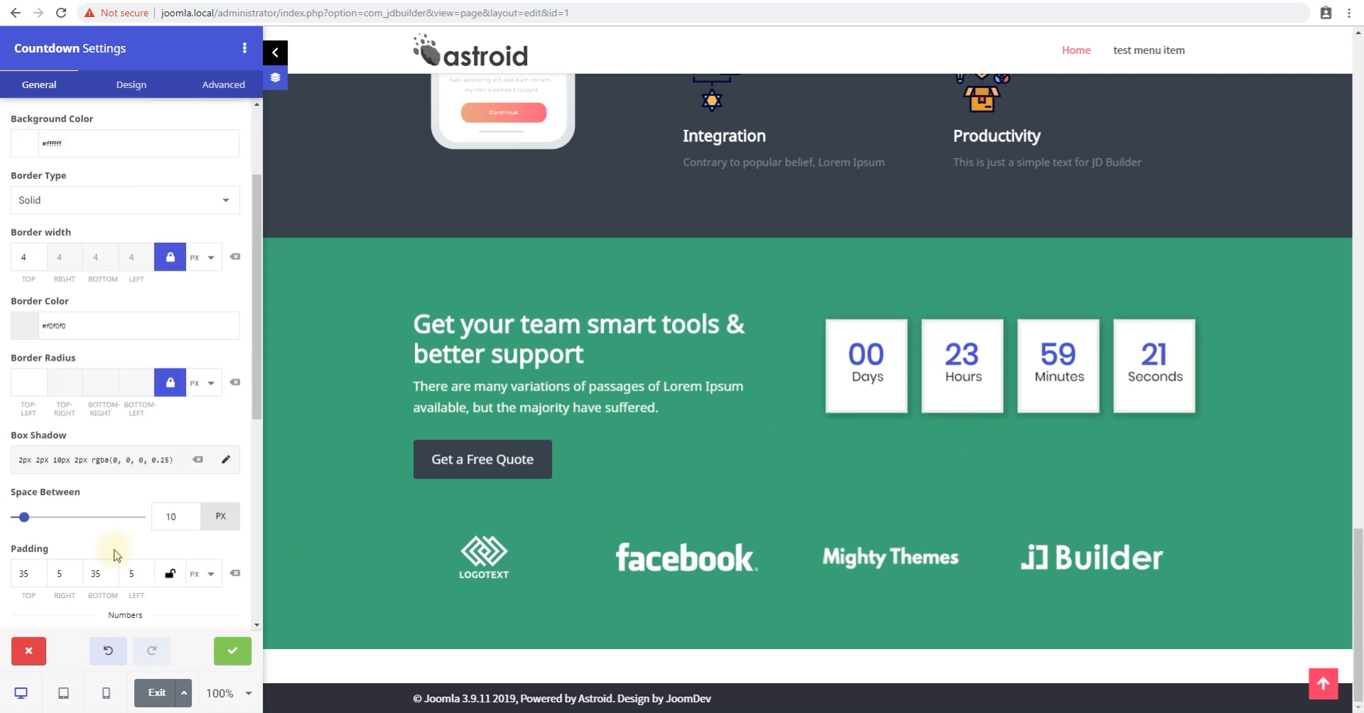
scroll(115, 554, "down", 4)
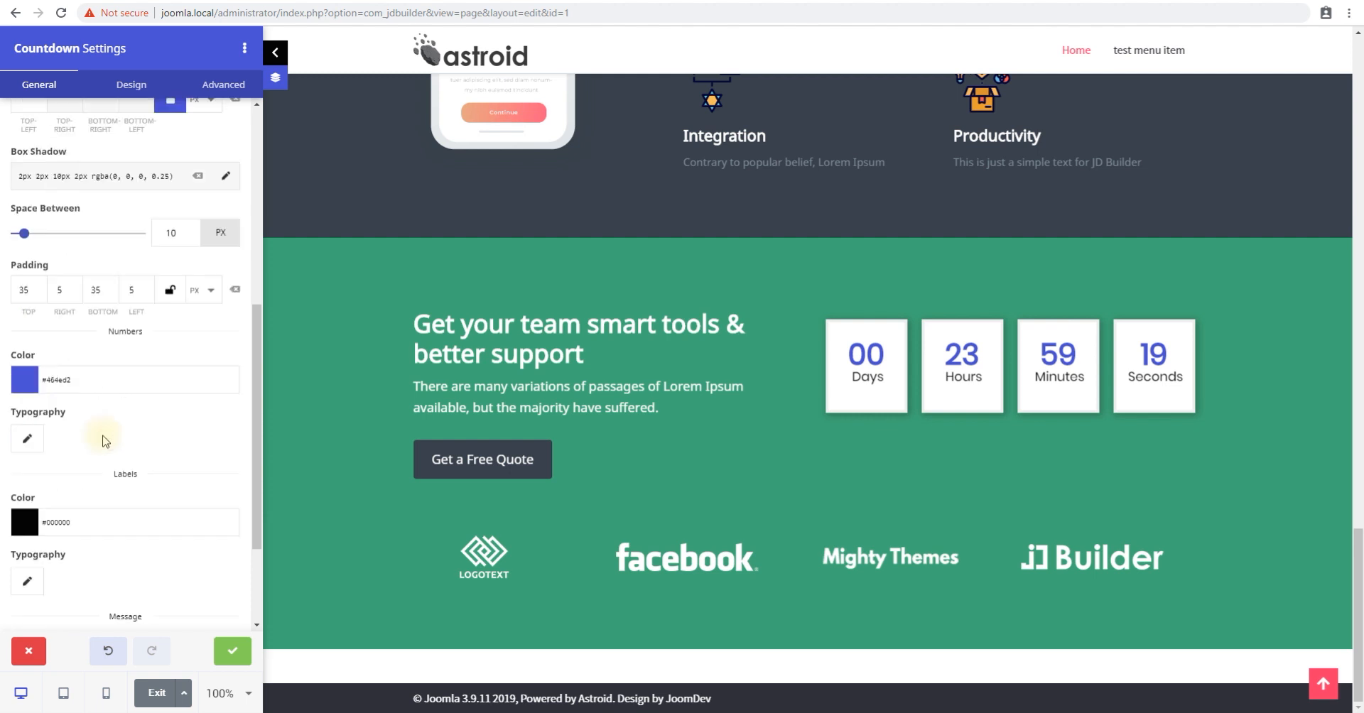
scroll(107, 444, "down", 2)
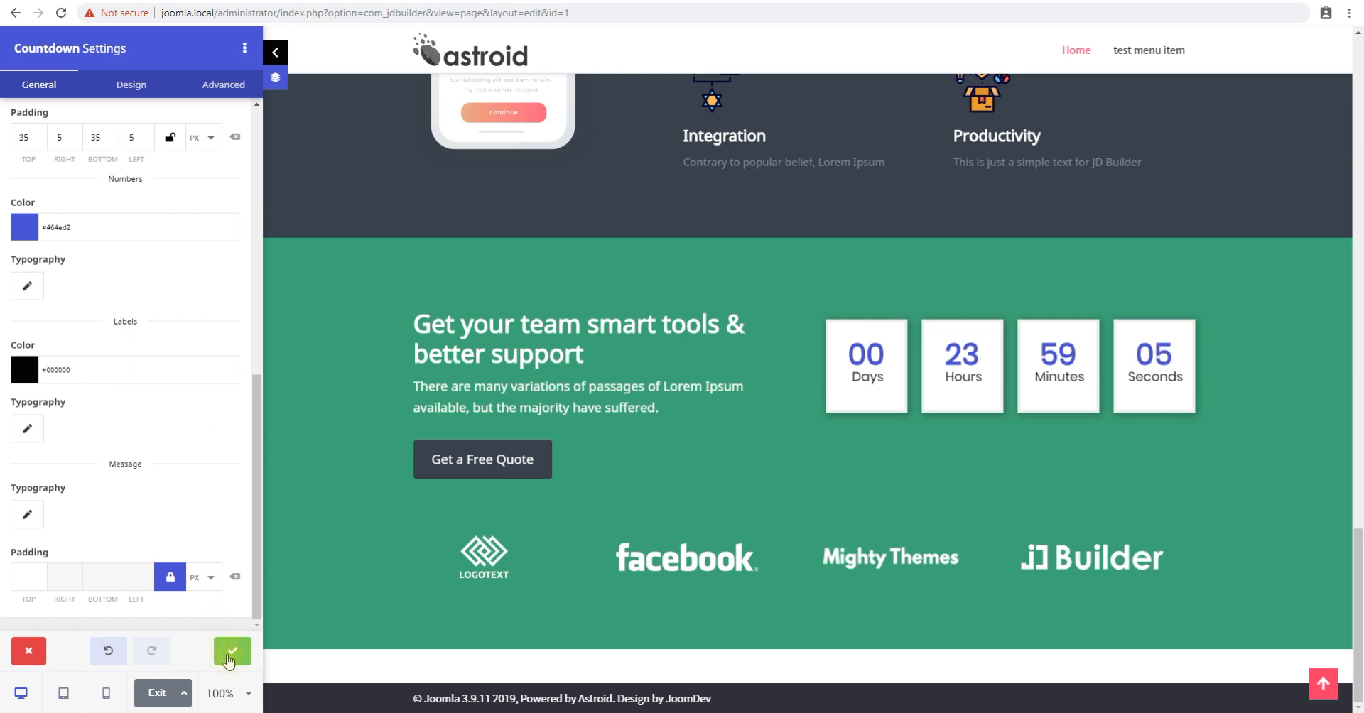
left_click(231, 652)
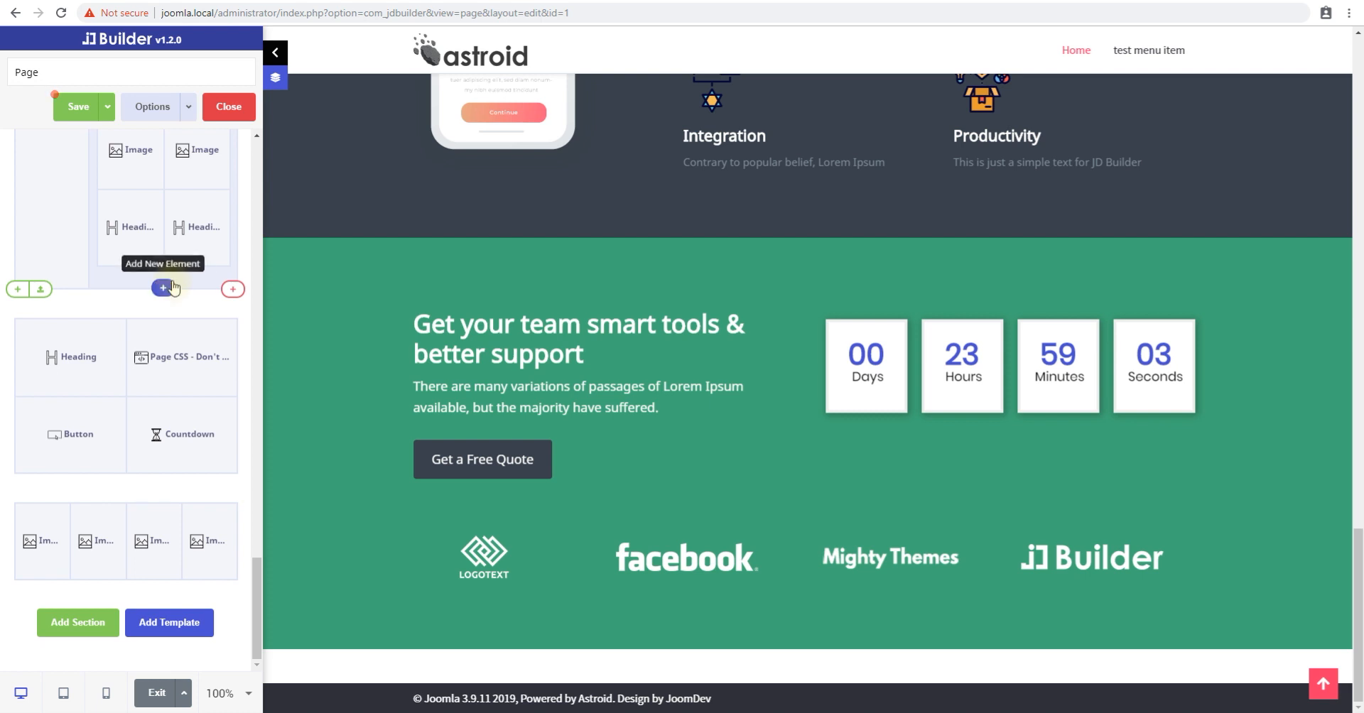